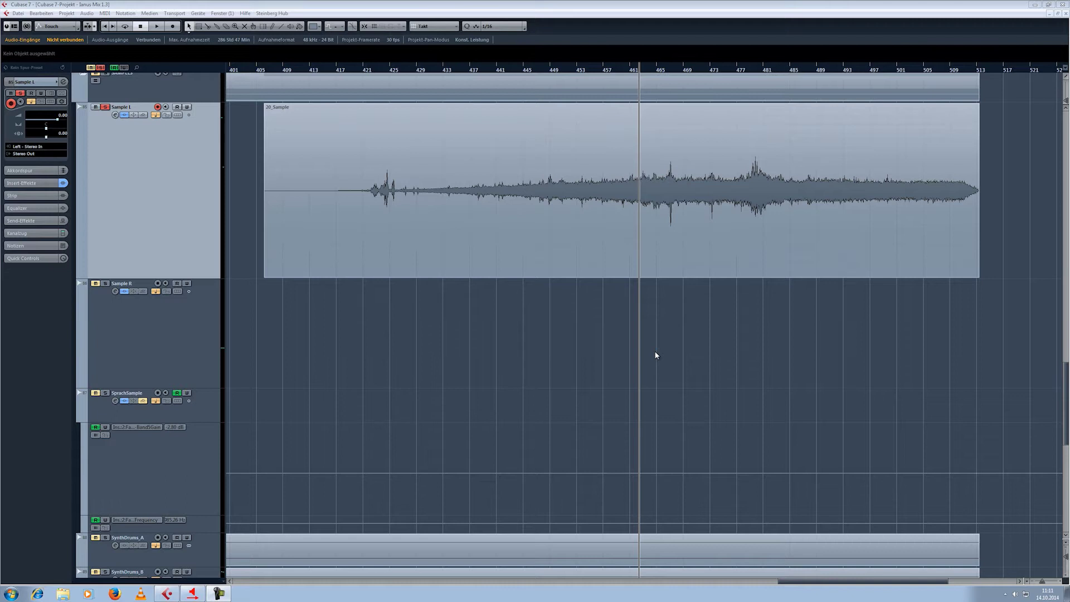
Step: Play back the mono sample on the Sample L track
click(668, 201)
scroll(485, 298, up, 3)
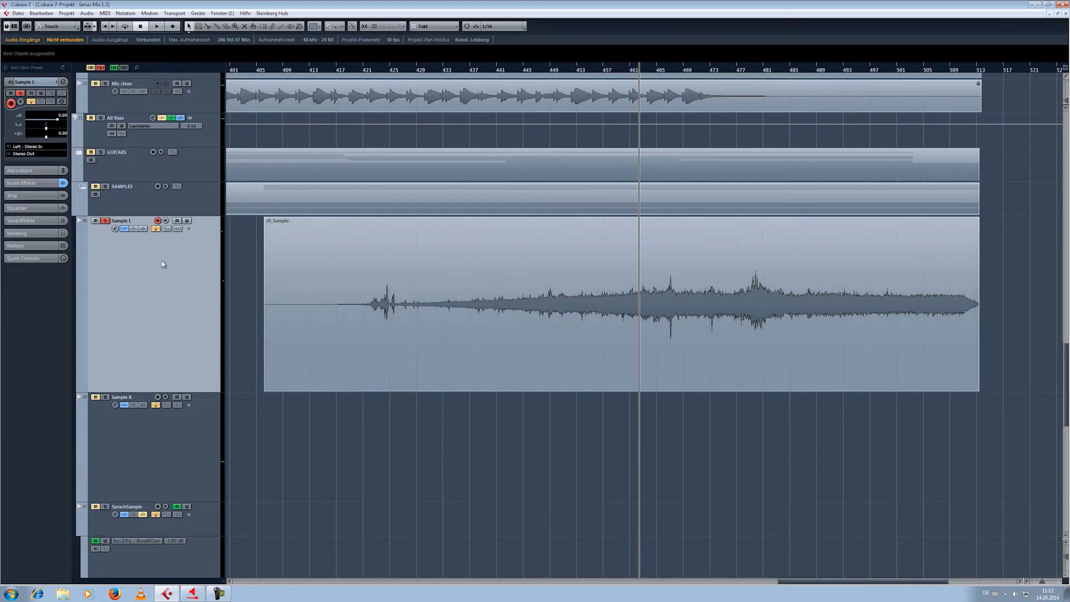
key(space)
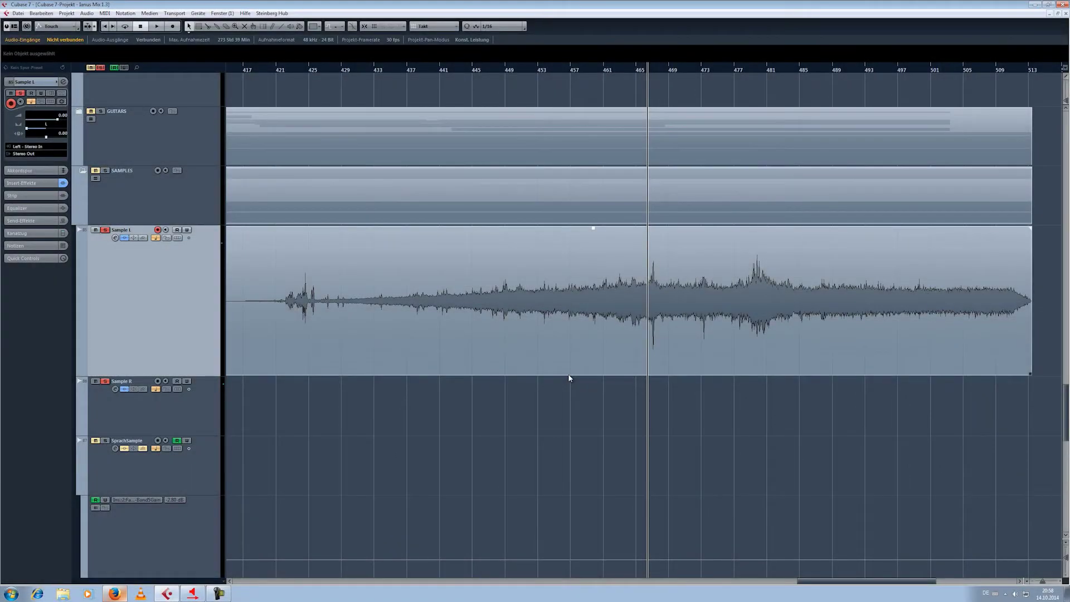
Step: Copy the 20_Sample audio event from the Sample L track onto the Sample R track at the same time position
click(650, 344)
drag(649, 345, 705, 409)
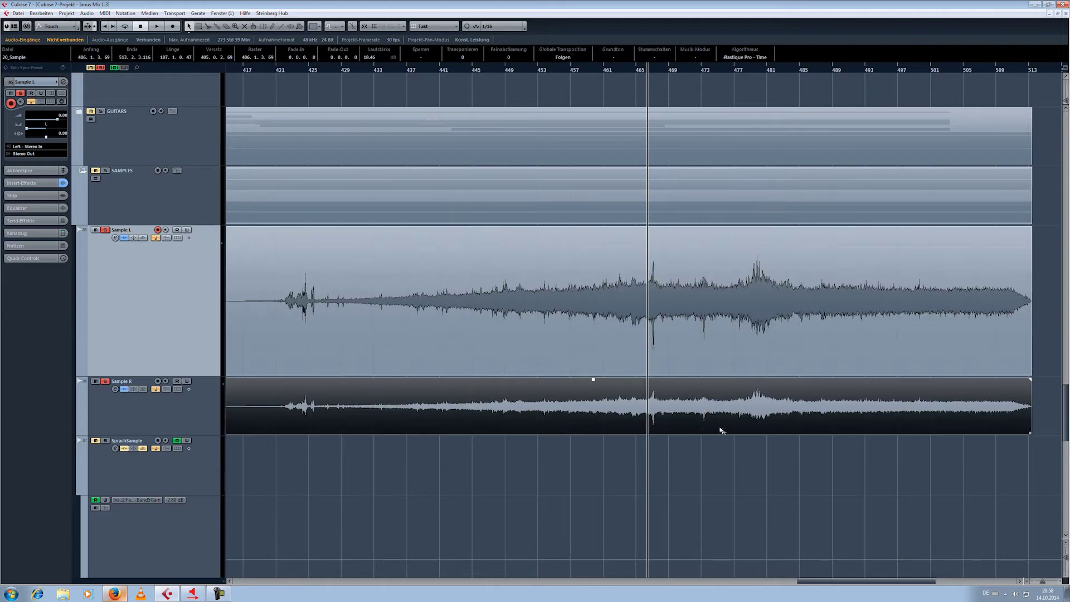
click(248, 389)
click(197, 307)
Step: Play back both identical sample tracks together from just before bar 467
drag(1045, 583, 1047, 582)
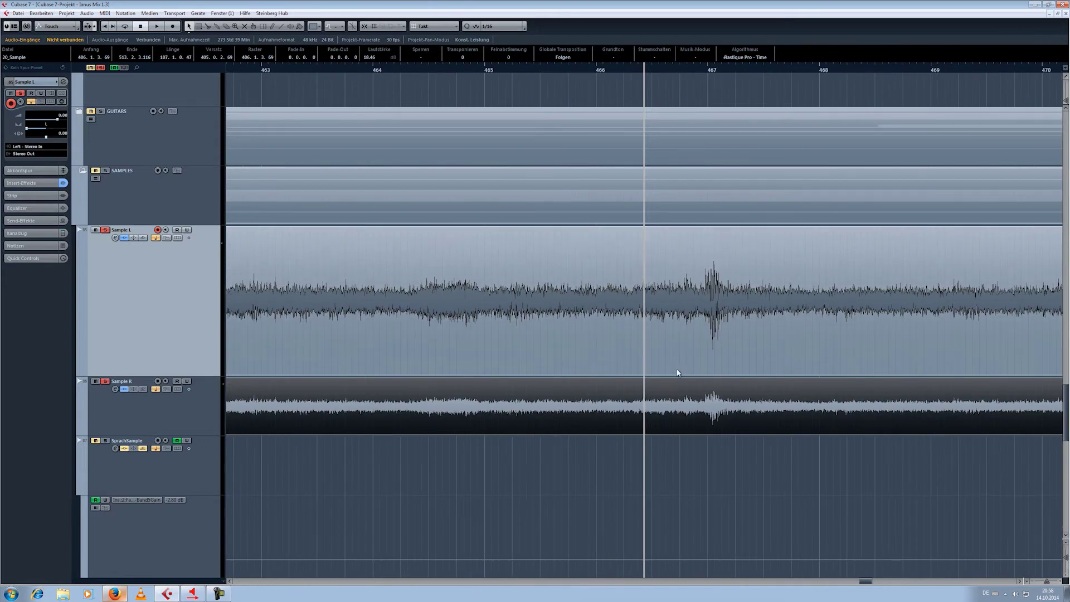
key(space)
key(space)
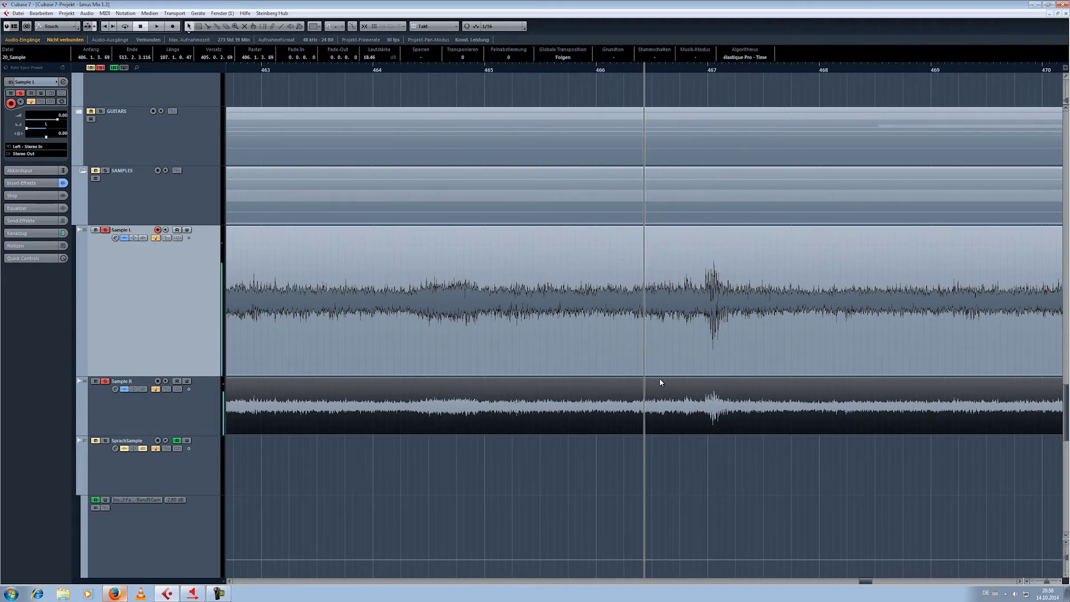
Step: Try shifting the Sample R event slightly to start at 406.1.3.78 and compare the sound with its original position
drag(1047, 582, 1049, 582)
drag(620, 405, 621, 406)
key(space)
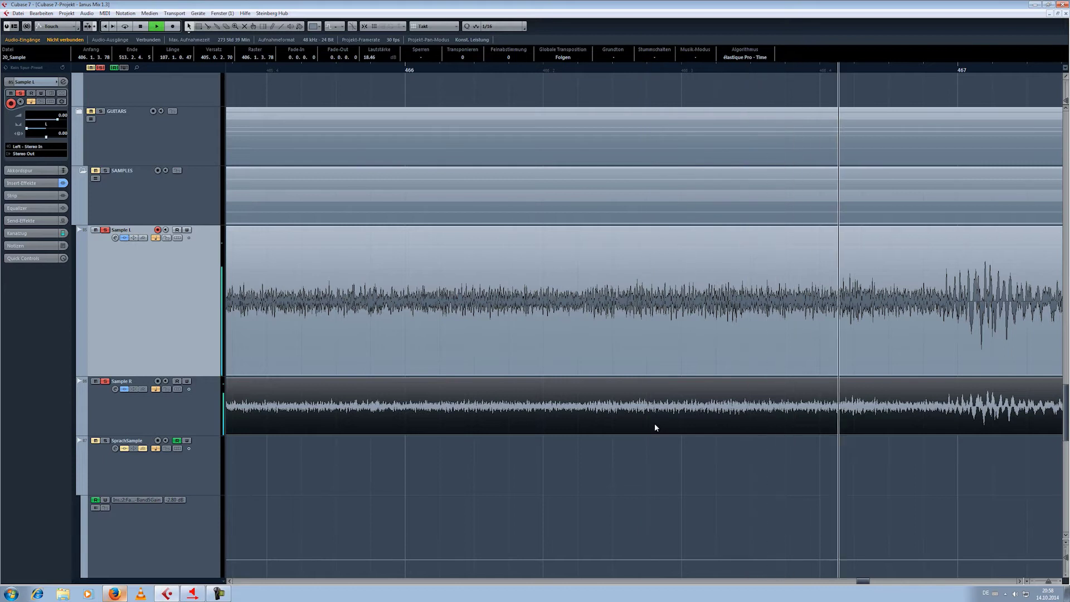
key(space)
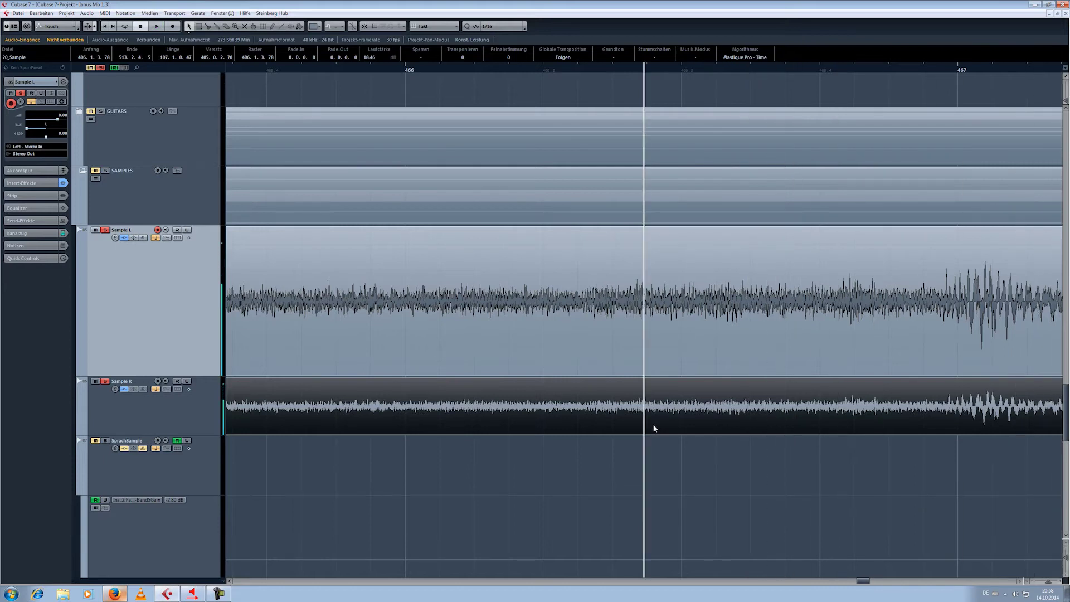
key(space)
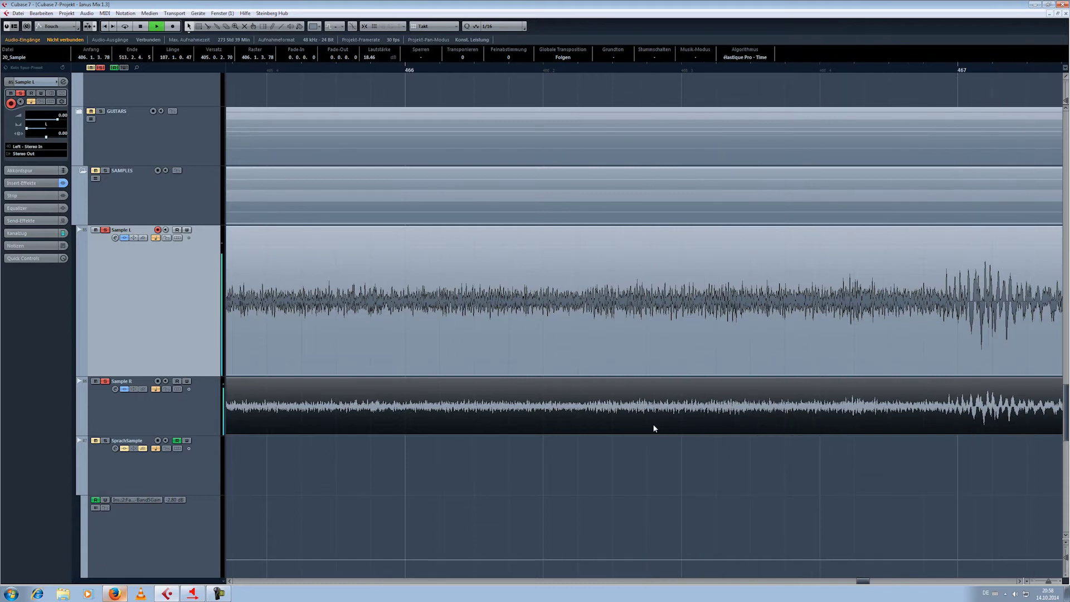
key(space)
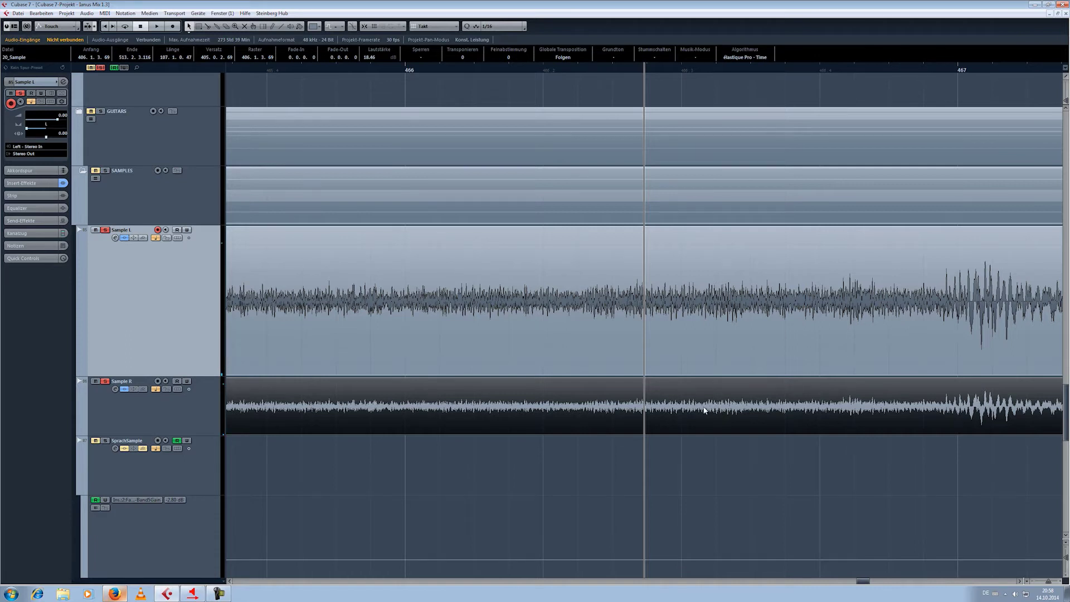
Step: Delay the Sample R event by 31 ticks to start at 406.1.3.100 and play back the widened result
drag(698, 413, 706, 421)
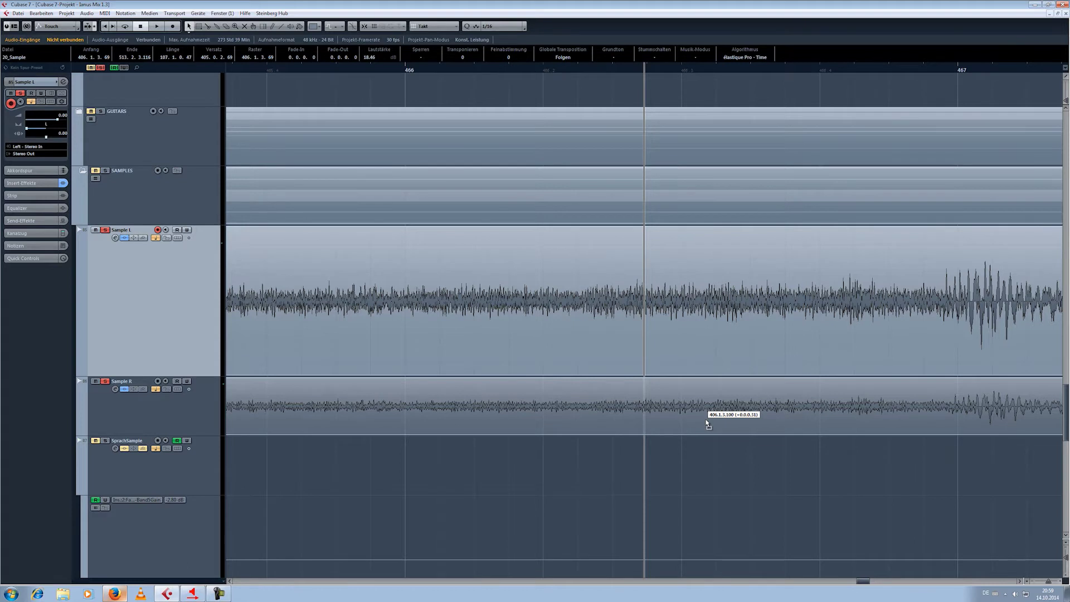
drag(707, 420, 707, 422)
drag(1049, 581, 1040, 583)
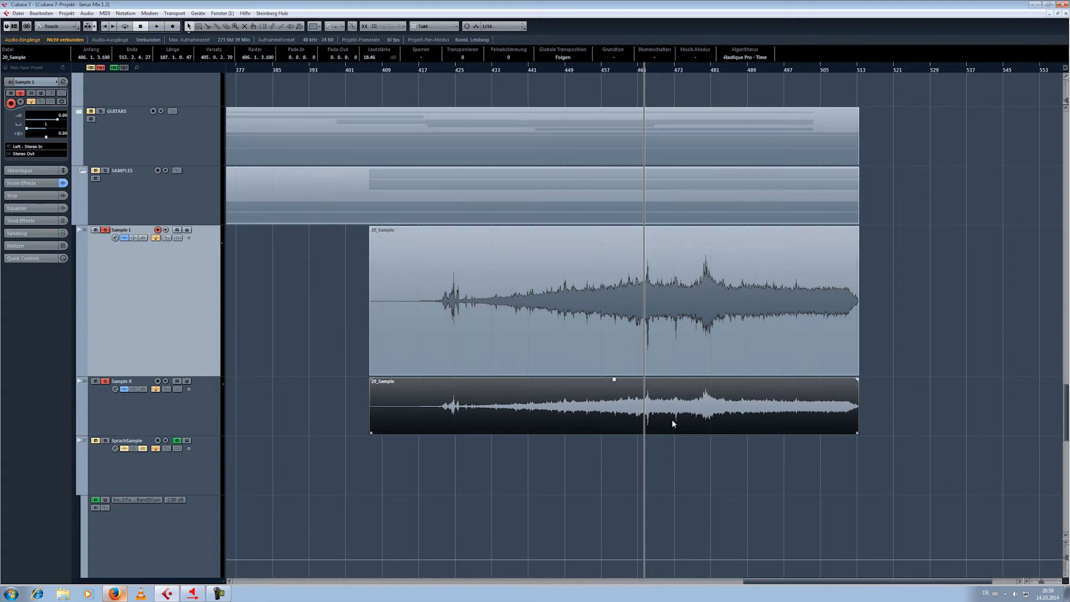
key(space)
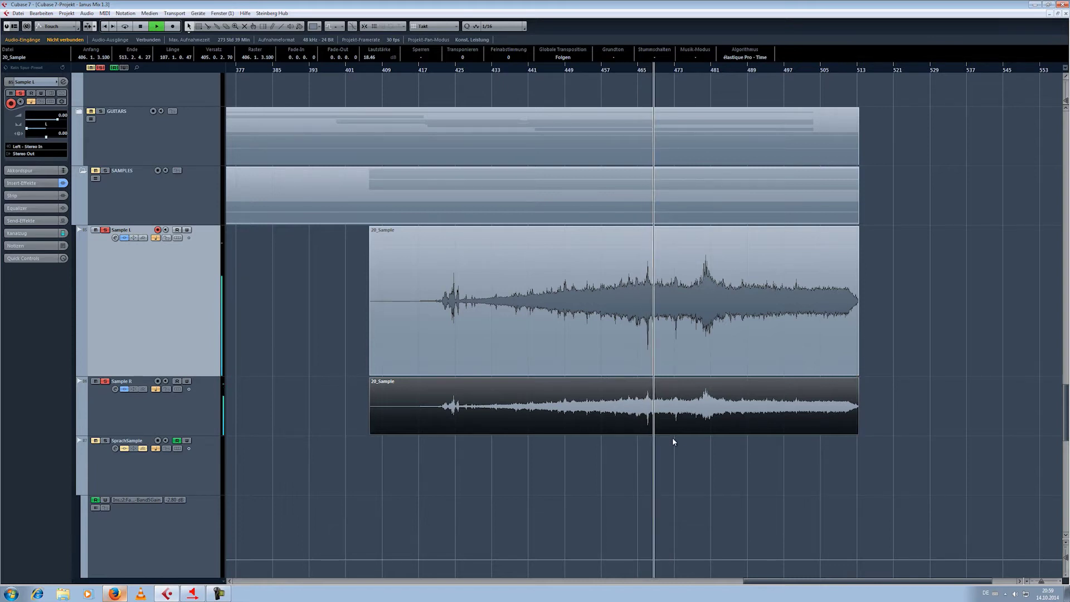
key(space)
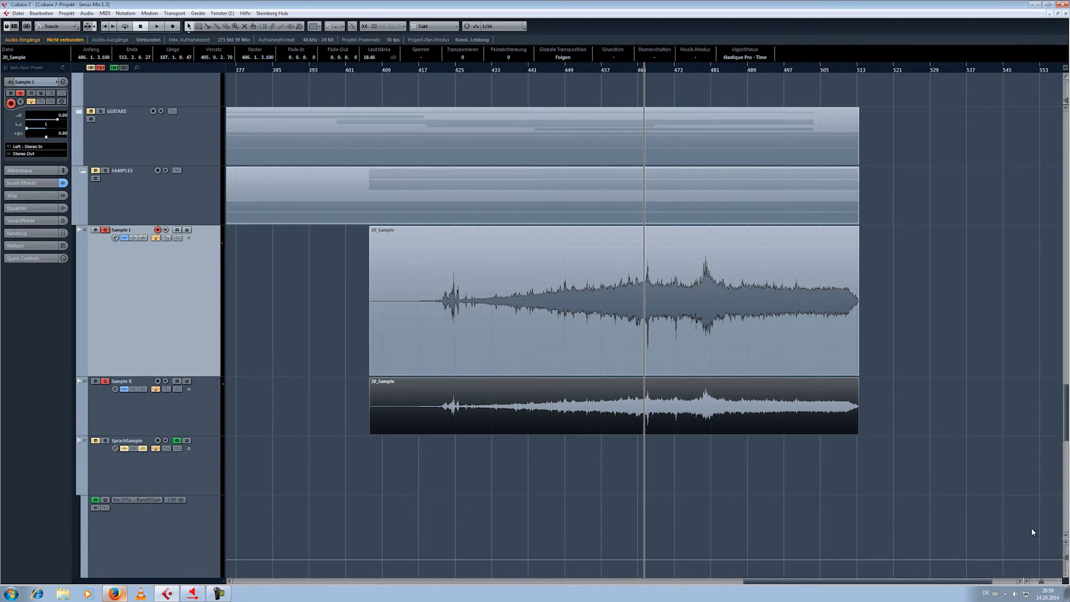
Step: Route the output of the Sample R track to the iPad Group
drag(1041, 583, 1046, 585)
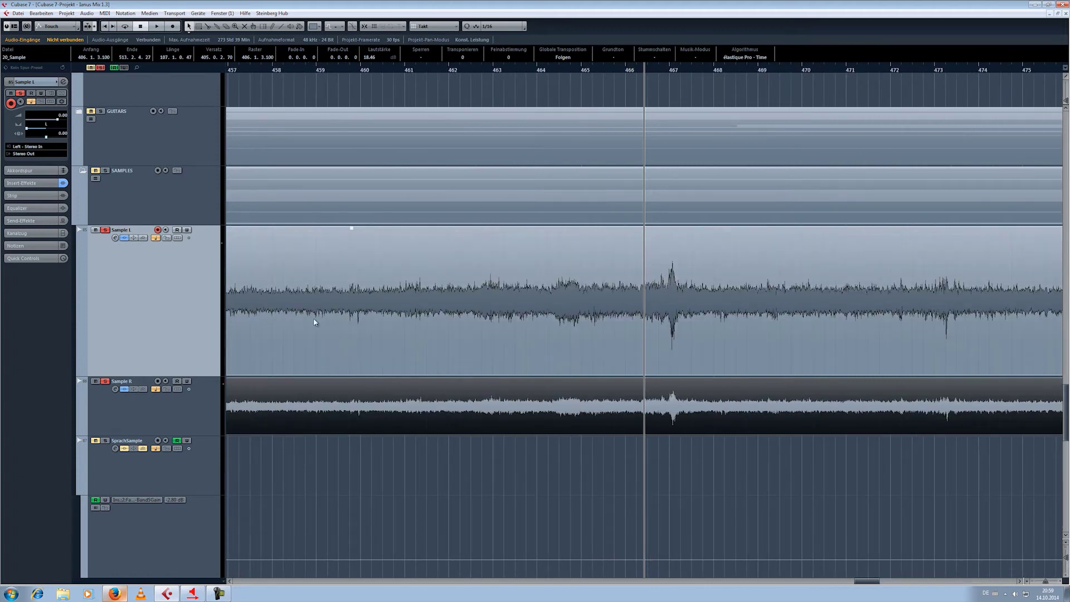
click(201, 415)
click(25, 153)
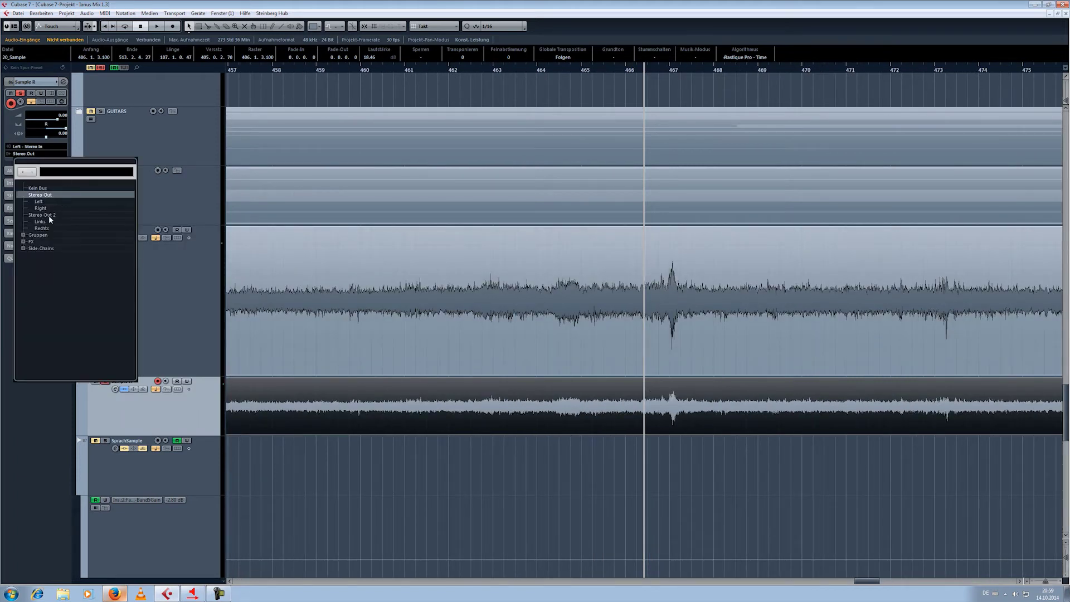
click(24, 235)
click(64, 282)
Step: Route the output of the Sample L track to the iPad Group and reselect the Sample R track
click(168, 279)
click(30, 154)
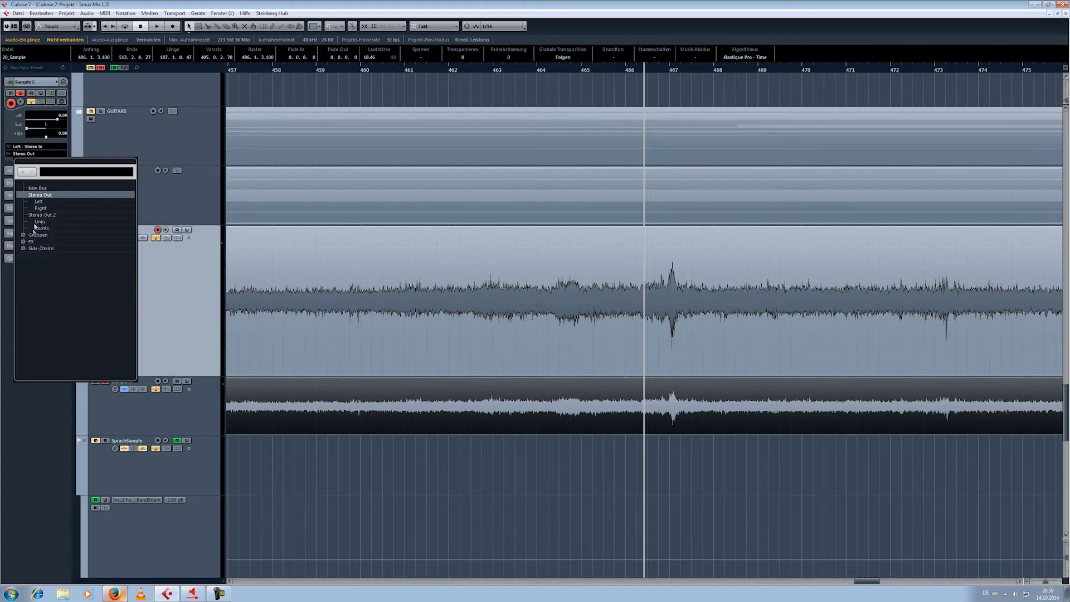
click(24, 235)
click(64, 282)
click(168, 413)
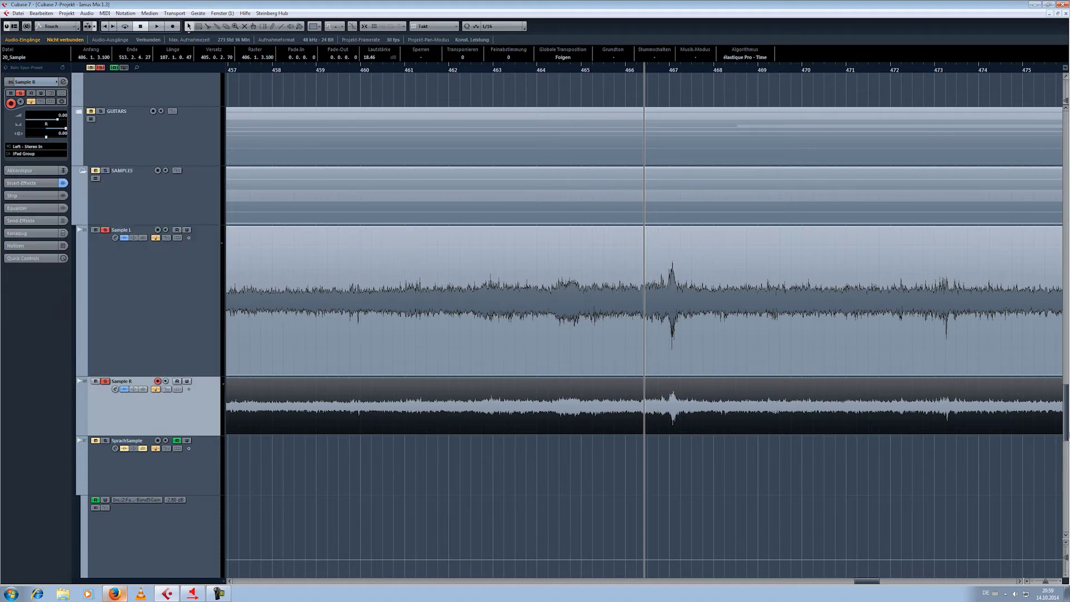
Step: Select the iPad Group track and inspect its insert effects
scroll(1057, 471, down, 10)
click(212, 402)
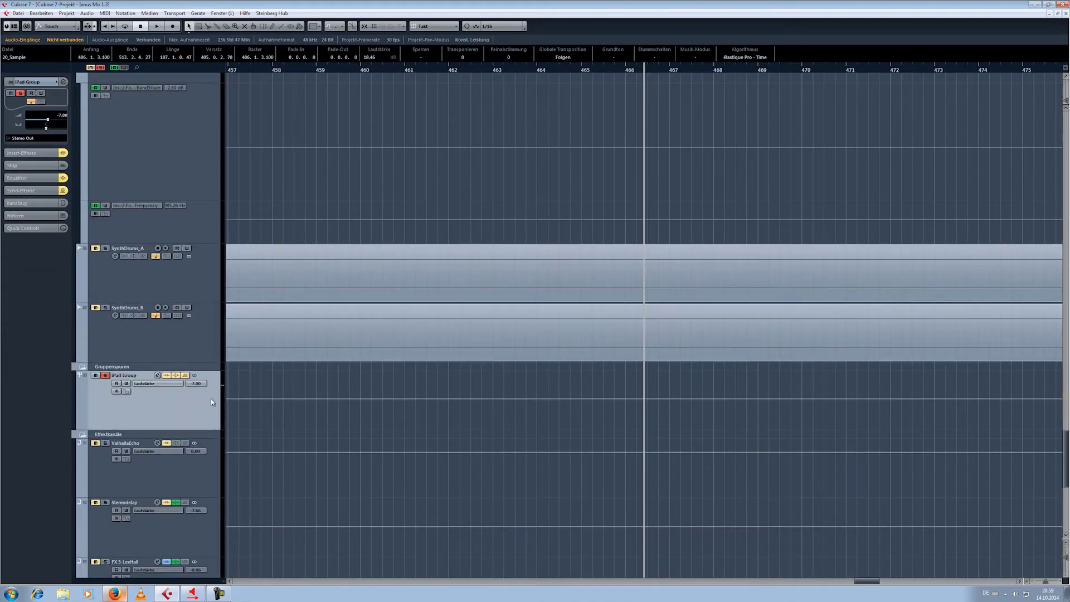
click(43, 153)
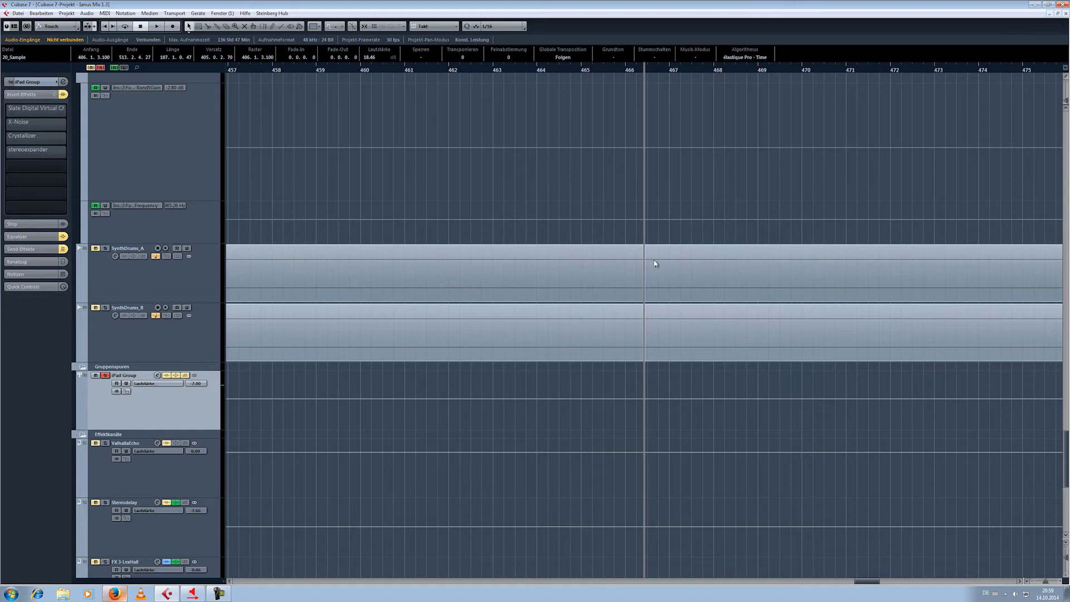
scroll(654, 261, up, 5)
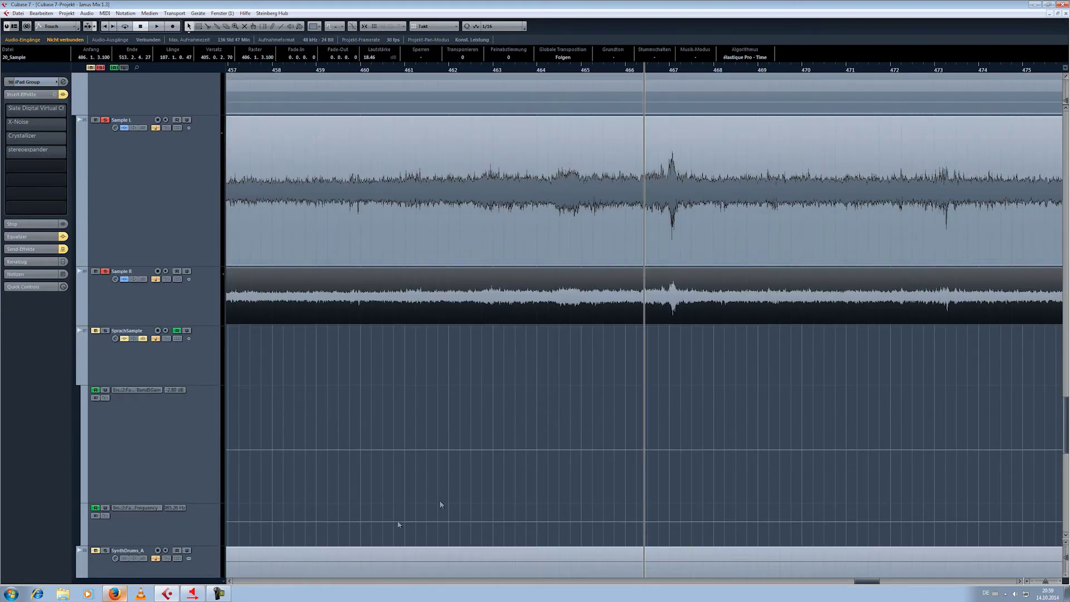
drag(868, 582, 872, 582)
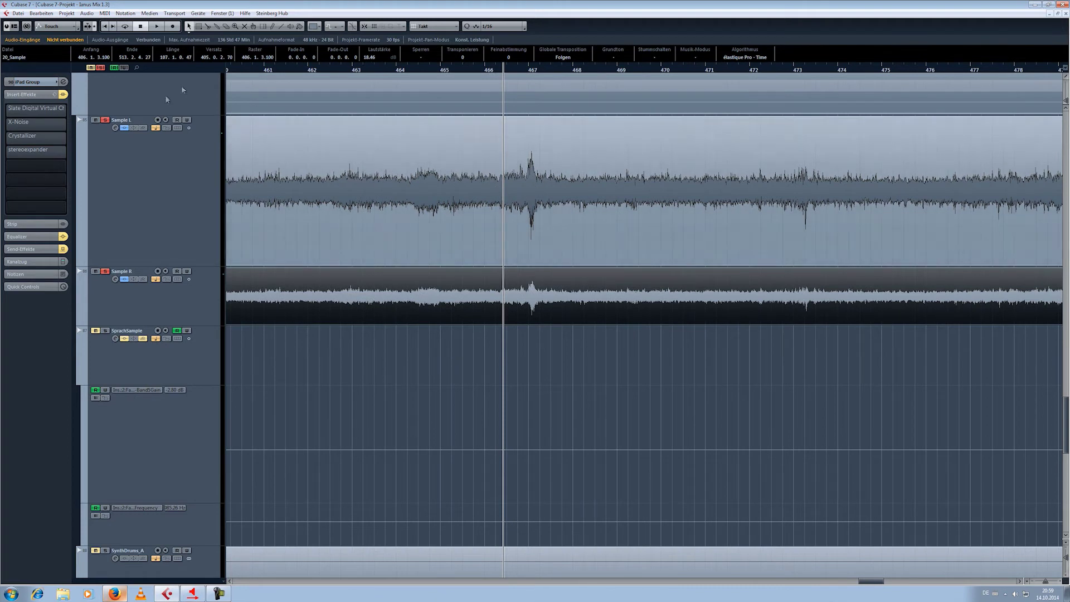
Step: Show the iPad Group's equalizer, open its channel settings and play back the samples with the EQ still bypassed
click(25, 237)
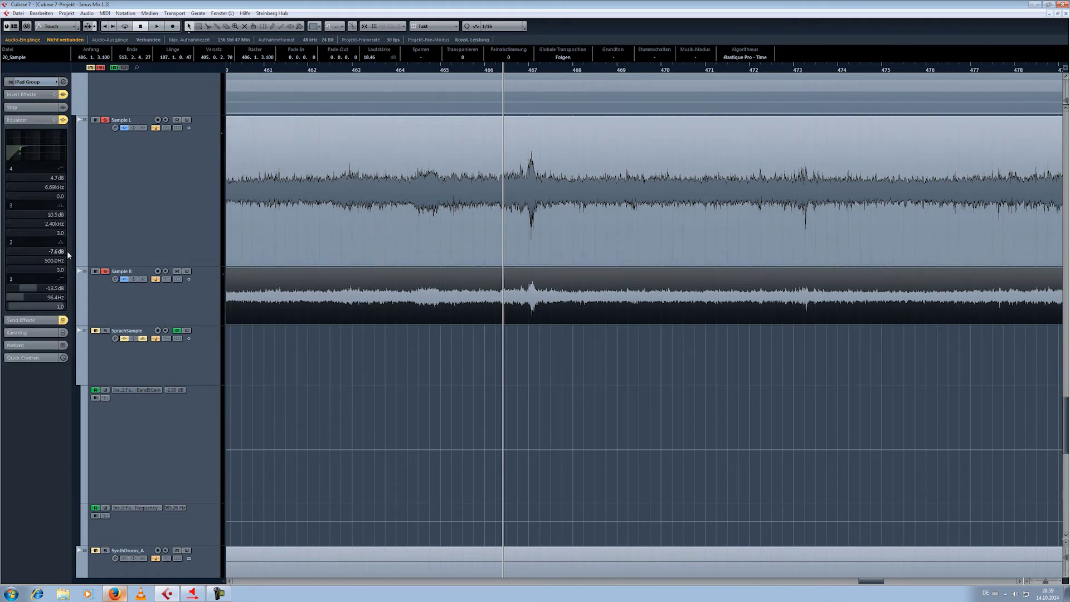
click(64, 82)
drag(569, 339, 731, 299)
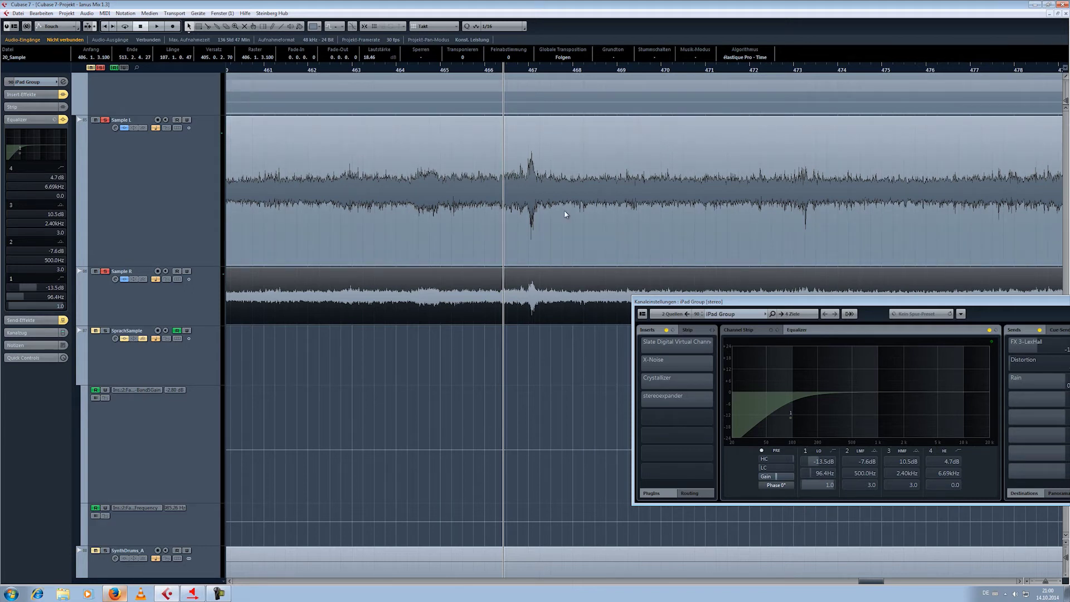
key(space)
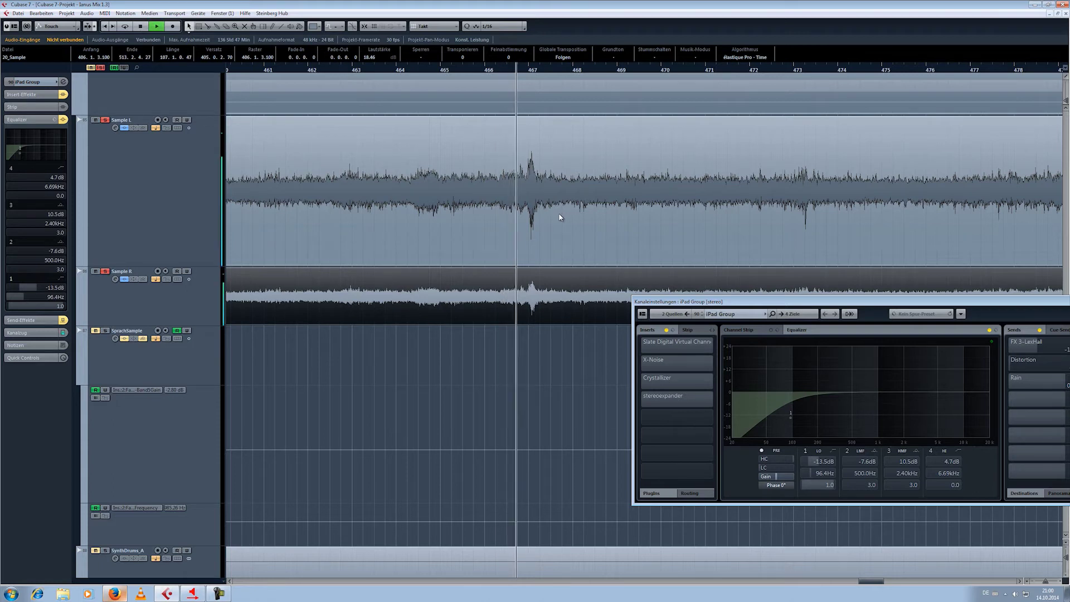
key(space)
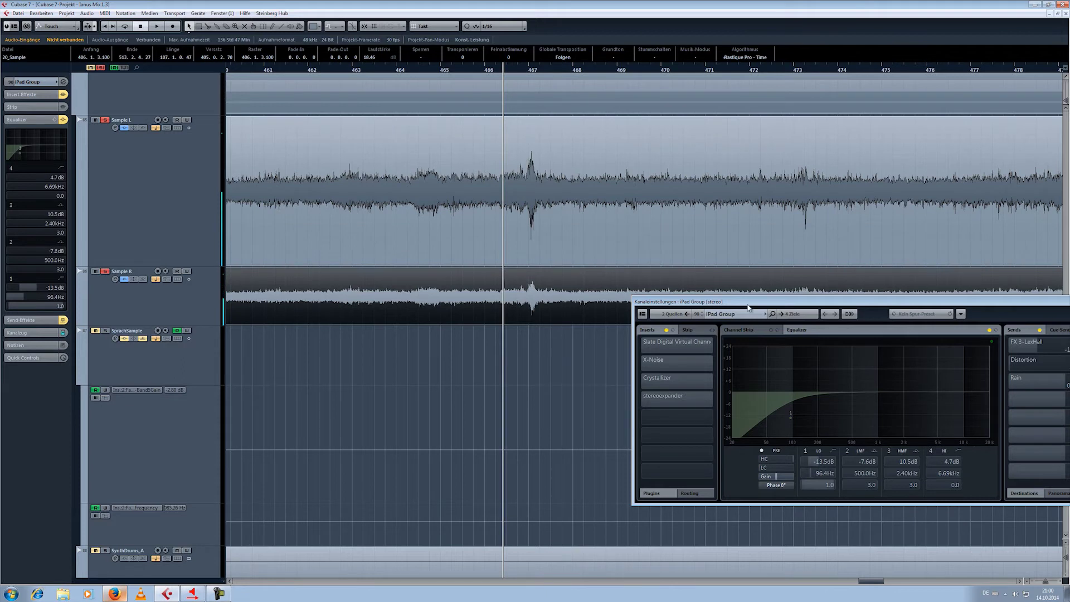
Step: Turn off the equalizer bypass on the iPad Group, close its channel settings and play back the samples
drag(747, 314, 732, 270)
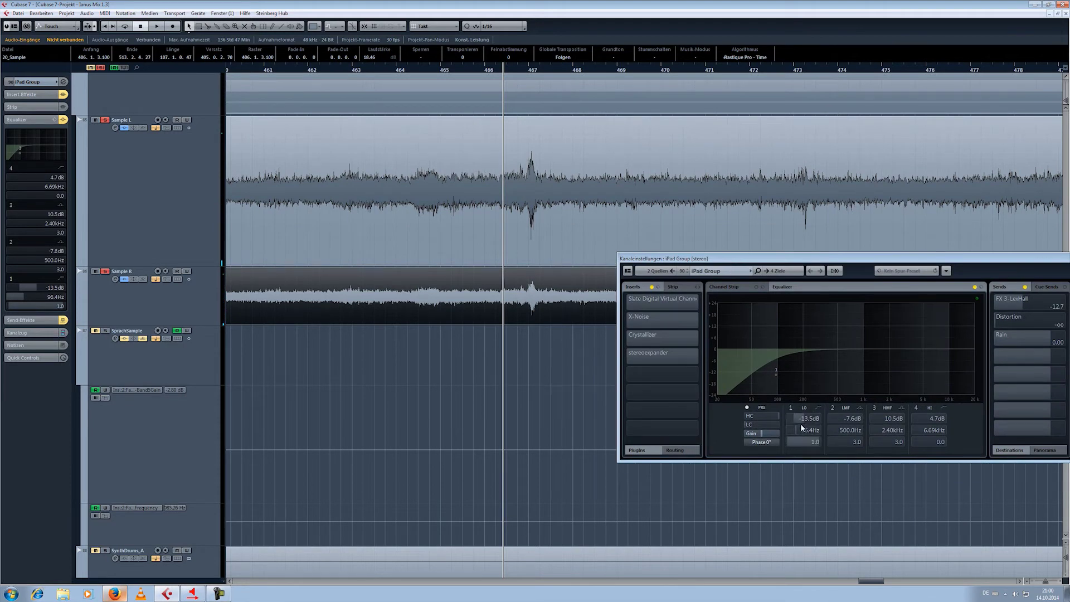
click(975, 287)
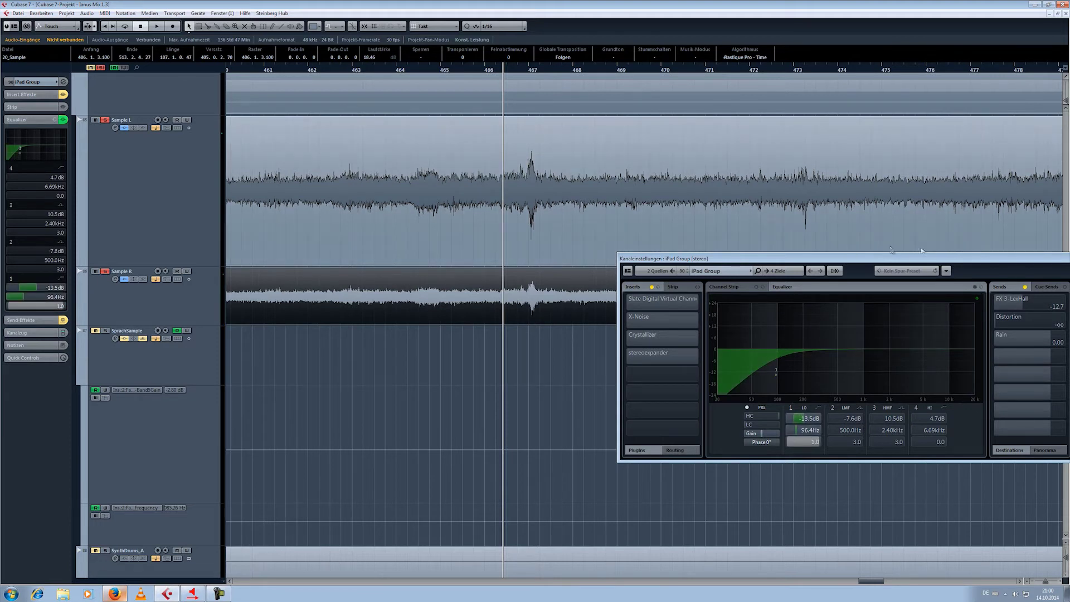
drag(859, 257, 752, 282)
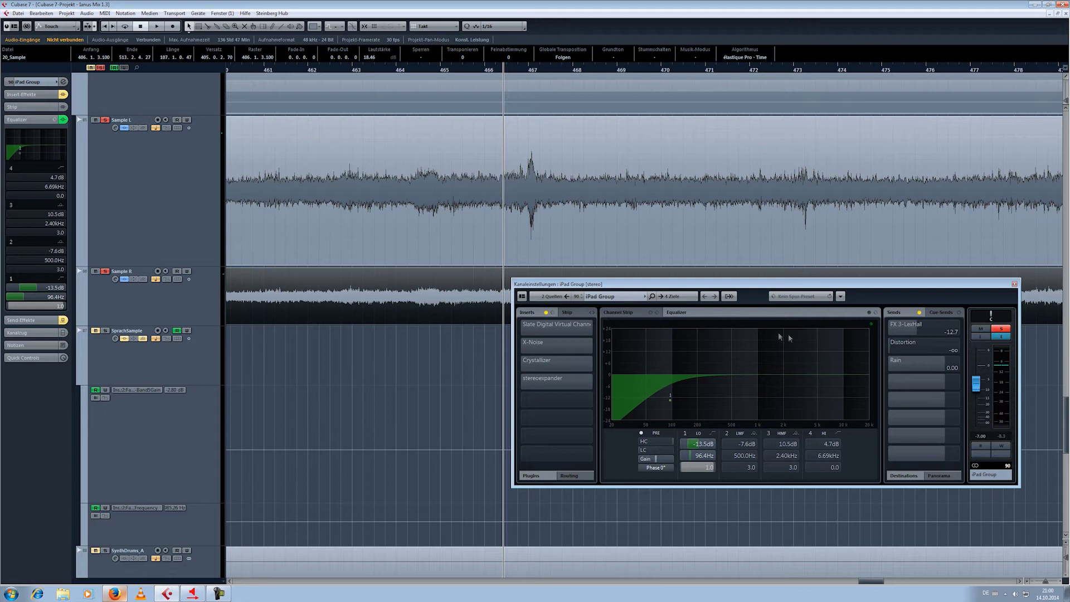
click(1014, 284)
key(space)
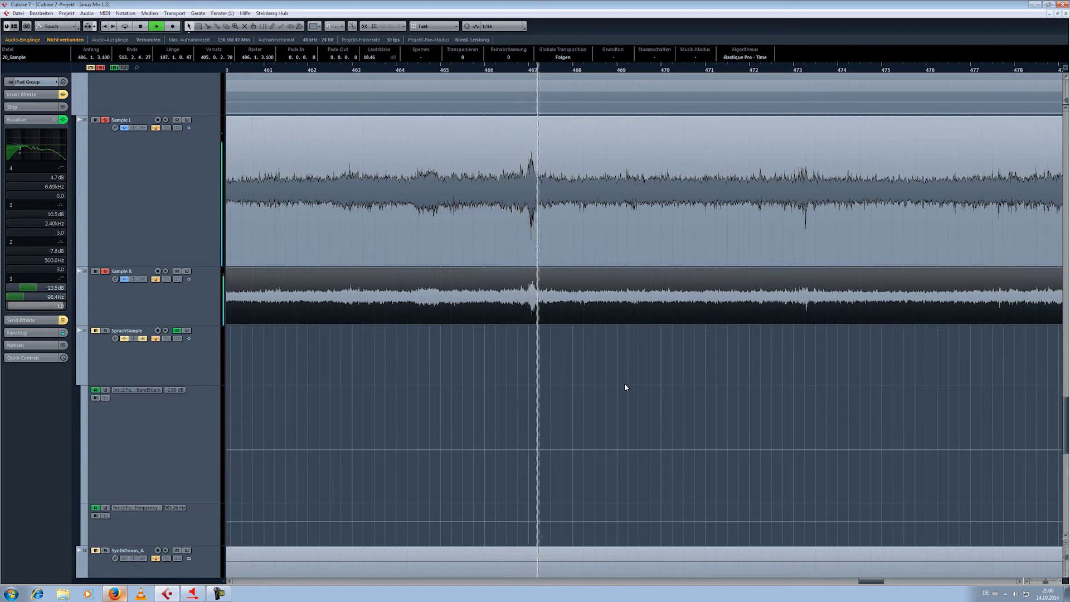
key(space)
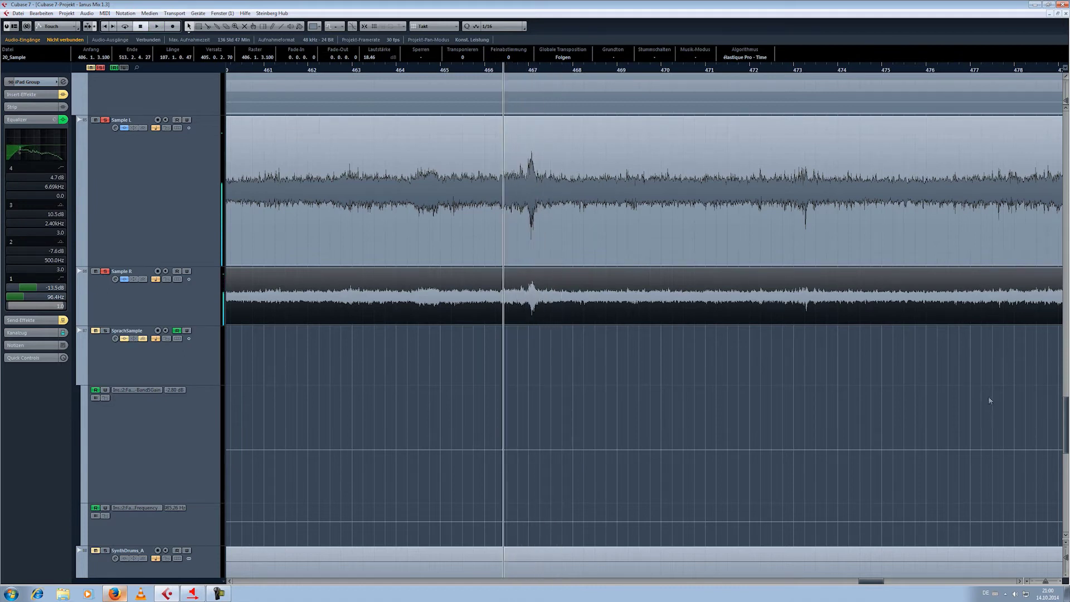
Step: Activate the Slate Digital insert effect on the iPad Group
drag(1066, 415, 1067, 455)
scroll(534, 287, up, 3)
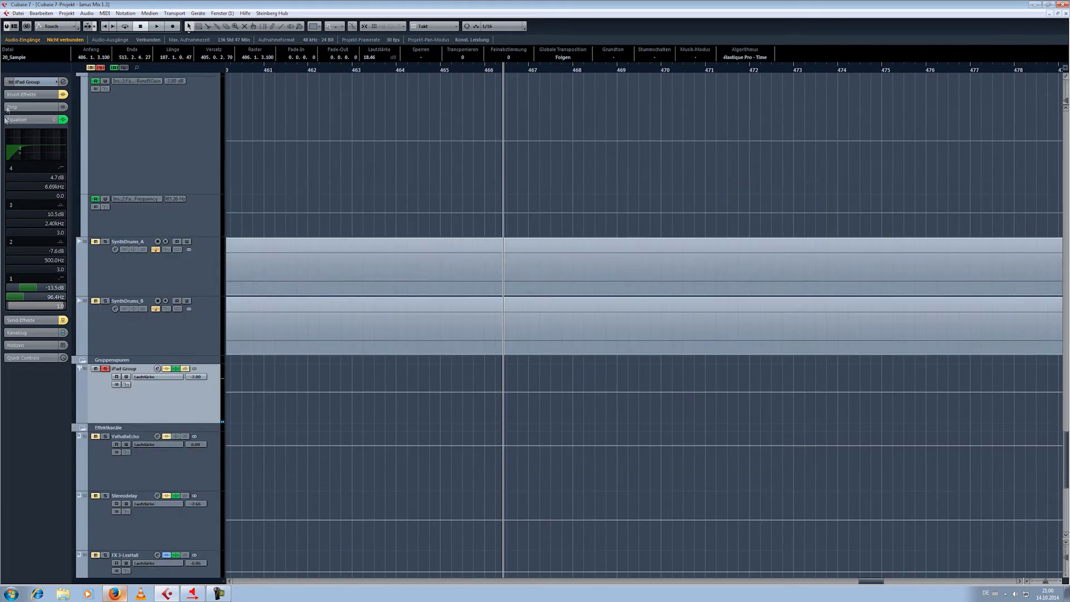
click(20, 95)
click(7, 110)
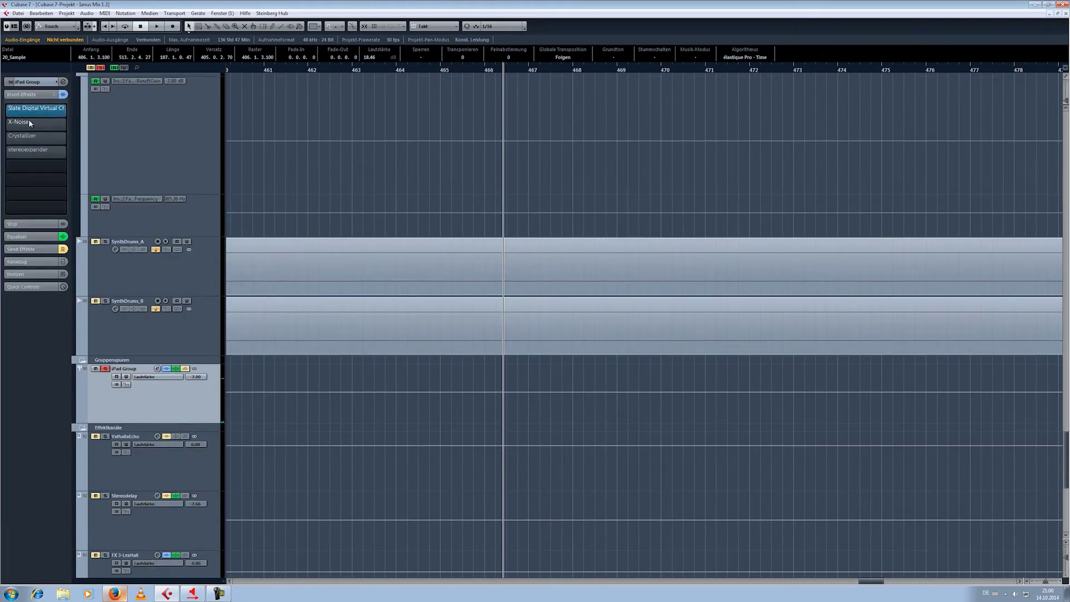
Step: Check the iPad Group's send effects, return to its inserts and open the stereoexpander plug-in window
click(22, 249)
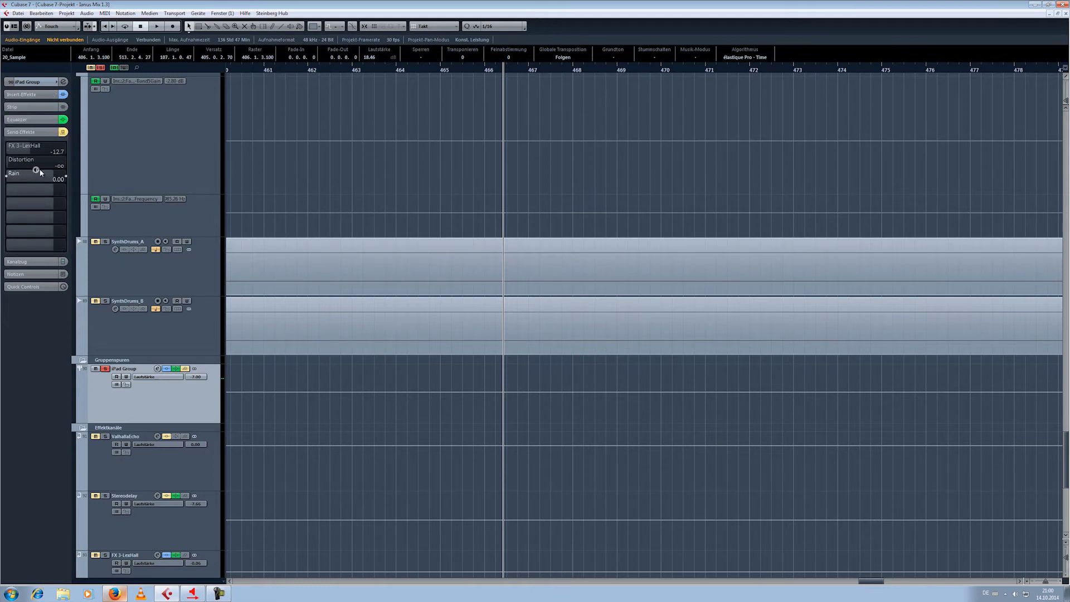
click(37, 96)
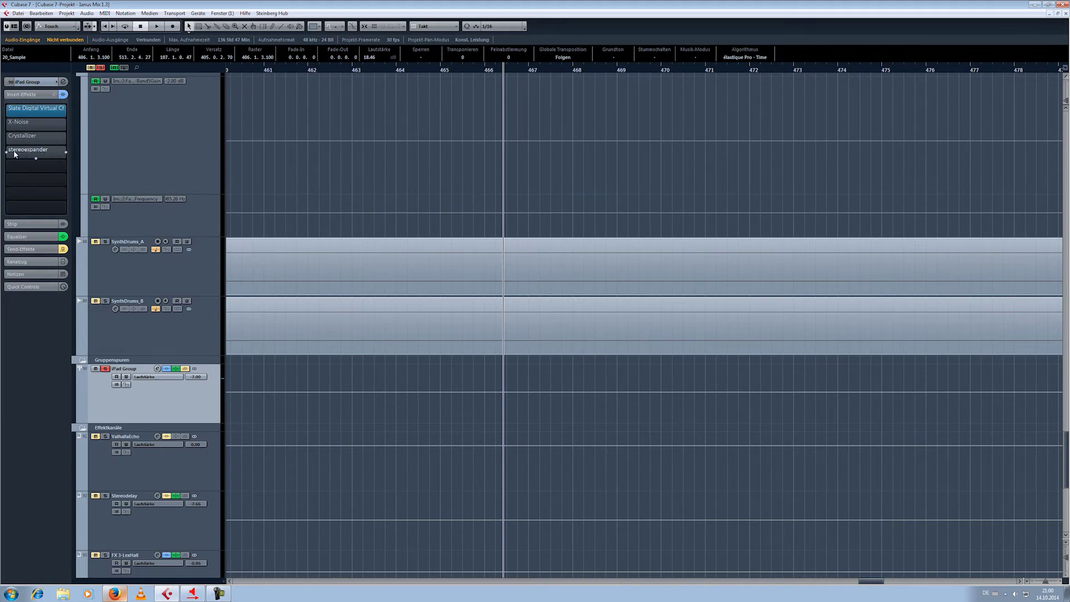
click(30, 151)
drag(510, 329, 690, 191)
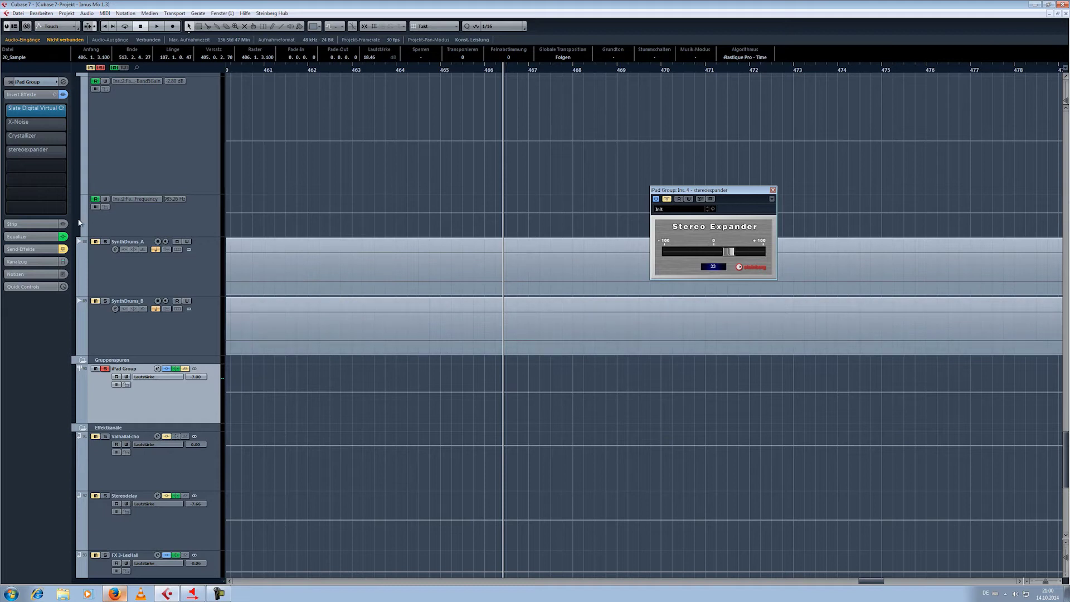
Step: Show the iPad Group's send effects and activate its send to FX 3-LexHall
click(33, 249)
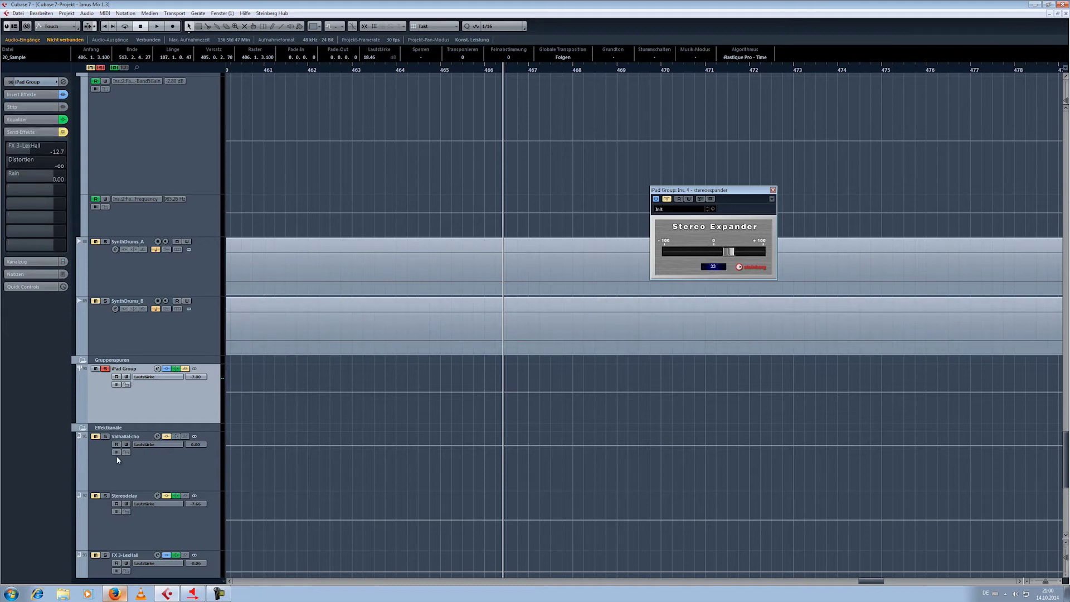
click(7, 148)
scroll(967, 384, down, 3)
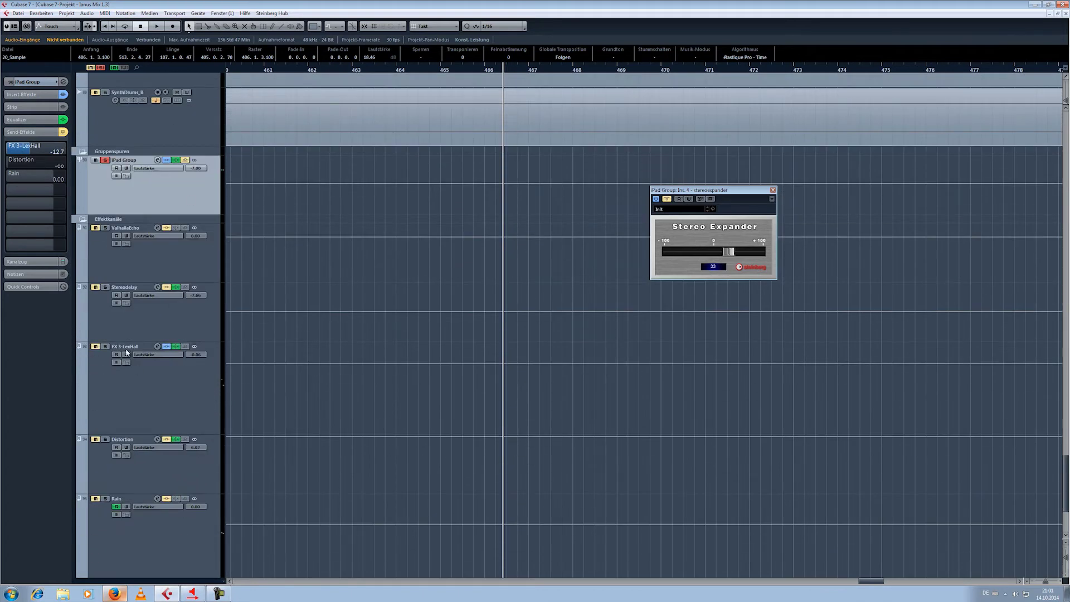
Step: Solo the FX 3-LexHall effect channel and show its insert effects
click(105, 346)
click(160, 370)
click(8, 94)
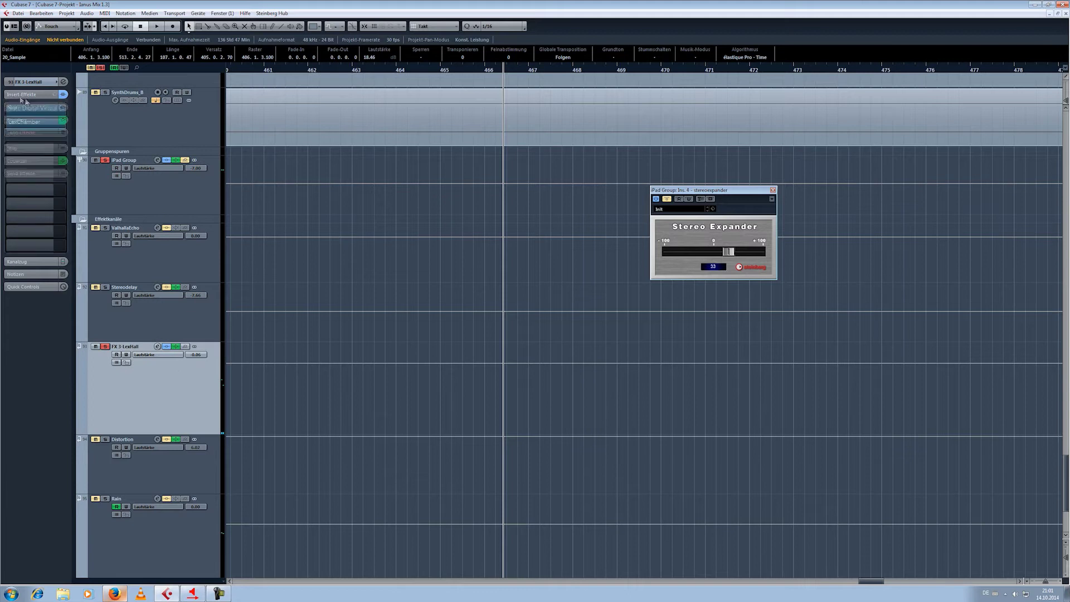
Step: Examine the settings of the LexChamber and FabFilter Saturn plug-ins on FX 3-LexHall, closing each plug-in window again
click(26, 127)
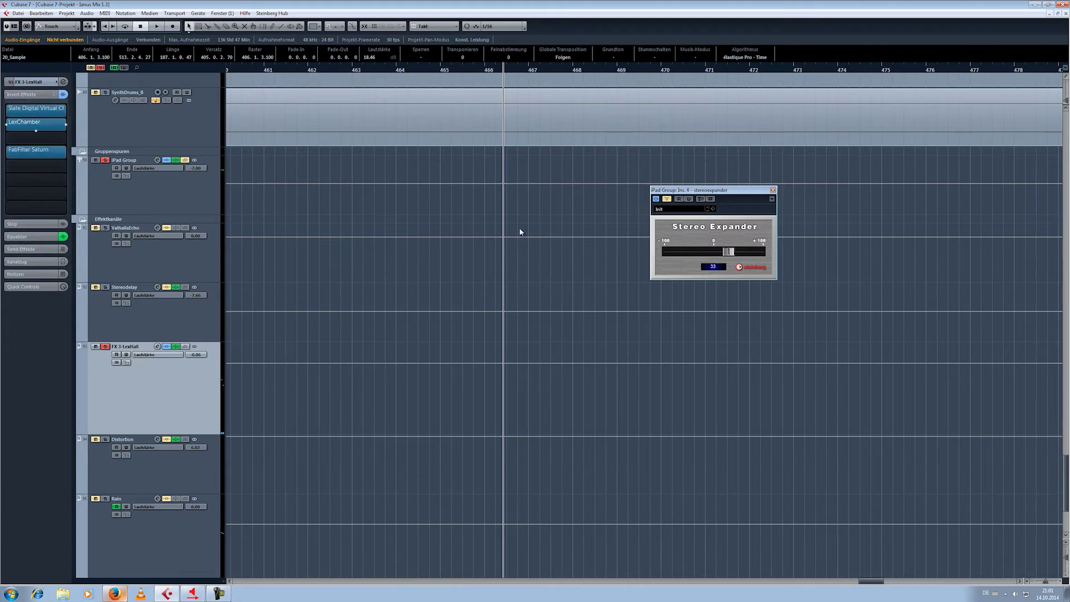
drag(537, 192, 437, 211)
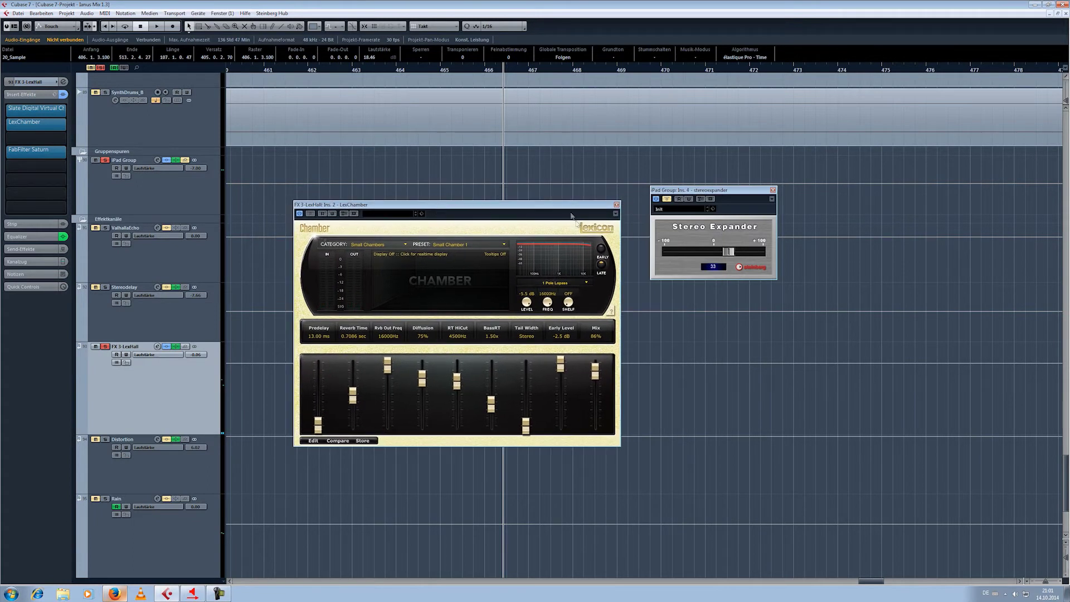
click(617, 205)
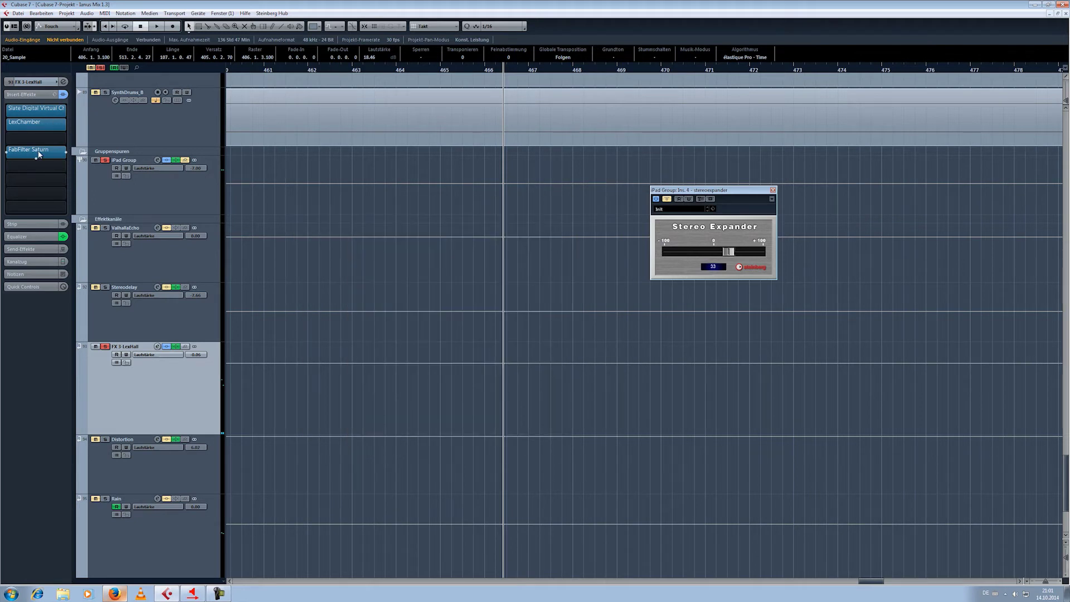
click(39, 155)
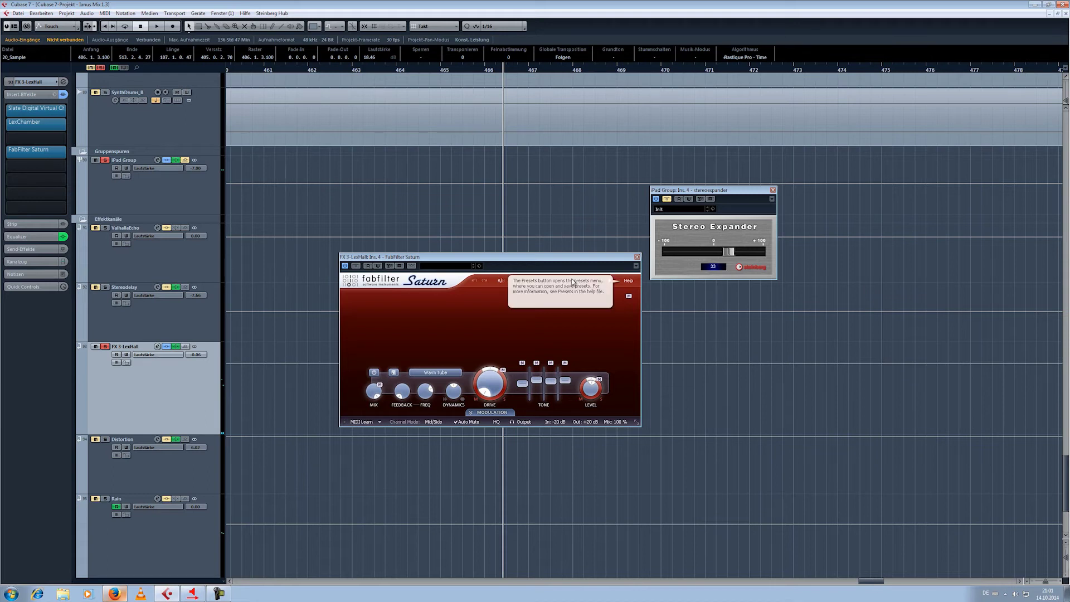
click(637, 258)
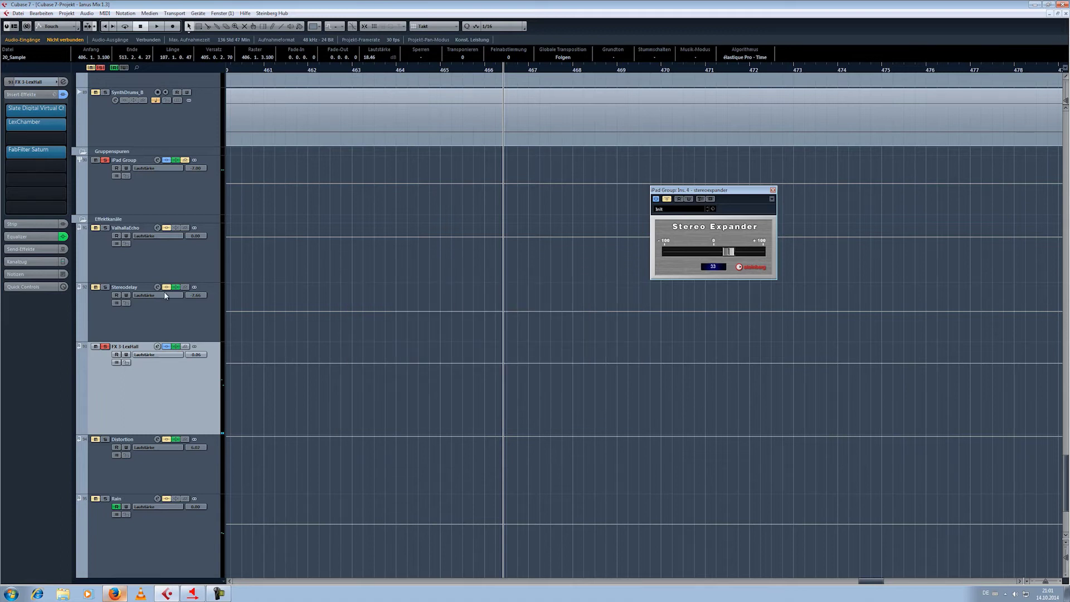
Step: Bypass the FX 3-LexHall inserts, re-enable them and start playback from the current position
click(168, 346)
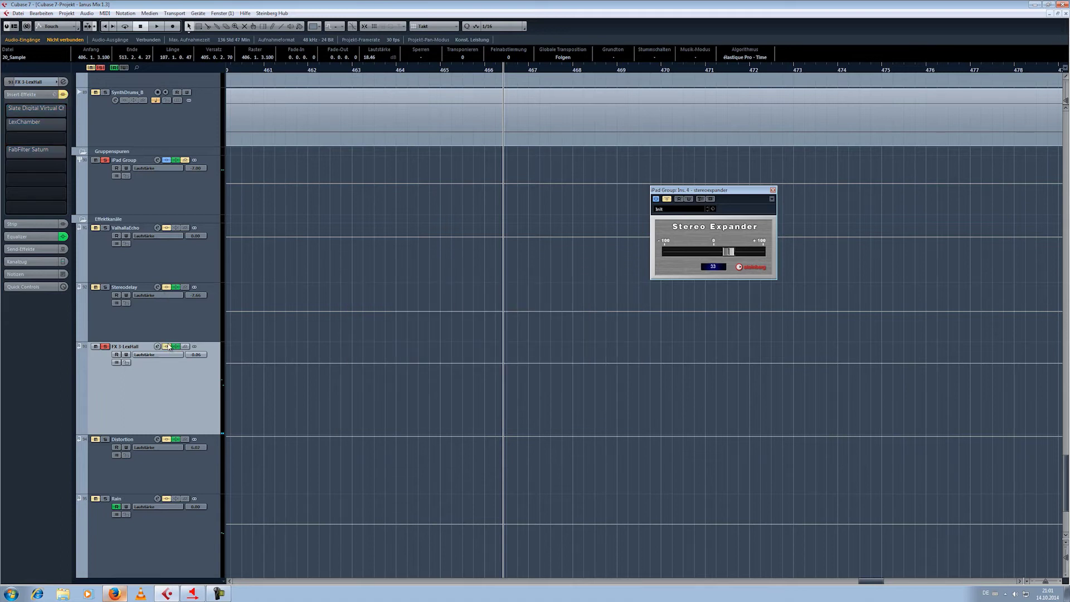
click(168, 346)
key(space)
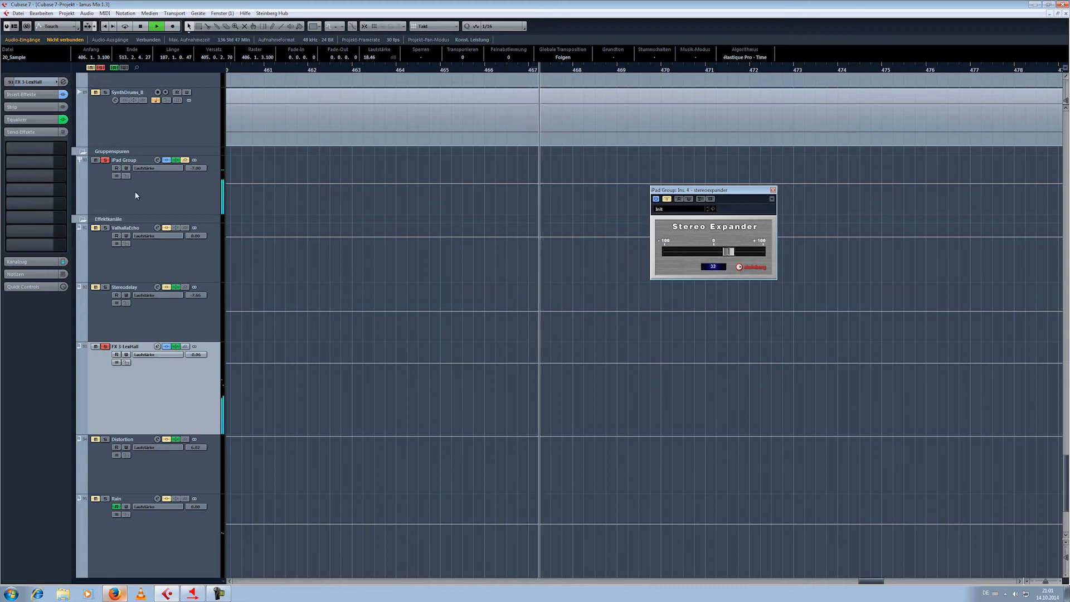
Step: Compare the iPad Group during playback by switching the stereoexpander bypass and the FX 3-LexHall send off and on
click(135, 195)
click(5, 148)
click(665, 200)
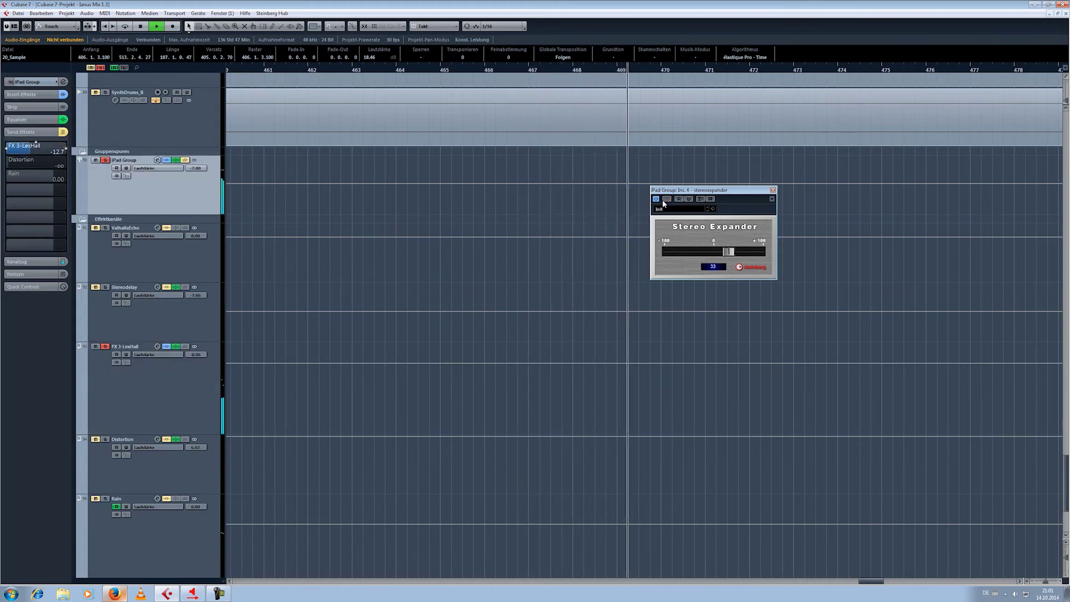
click(665, 200)
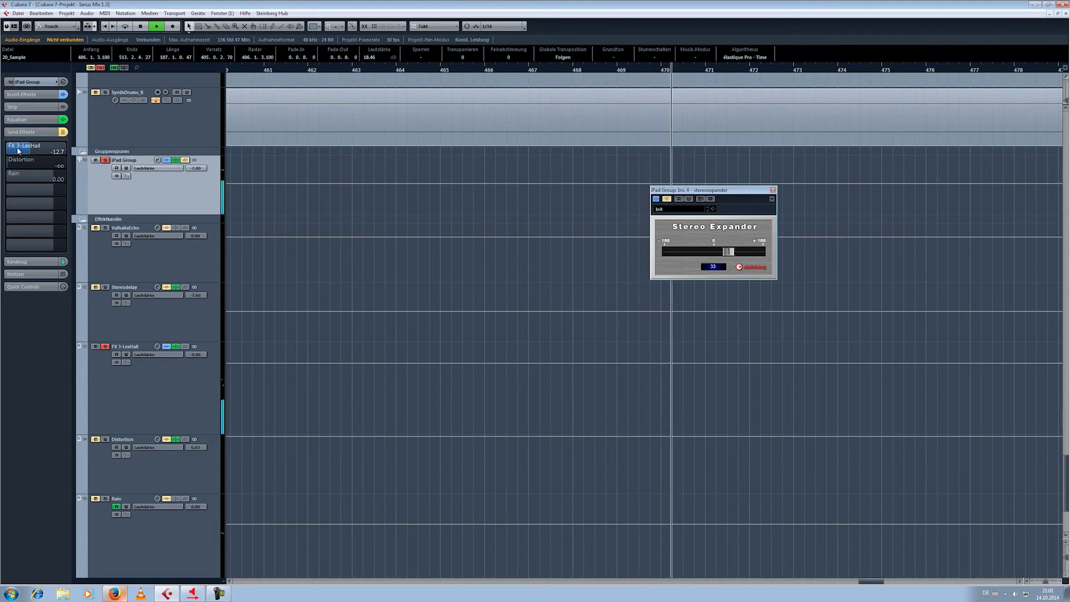
click(7, 149)
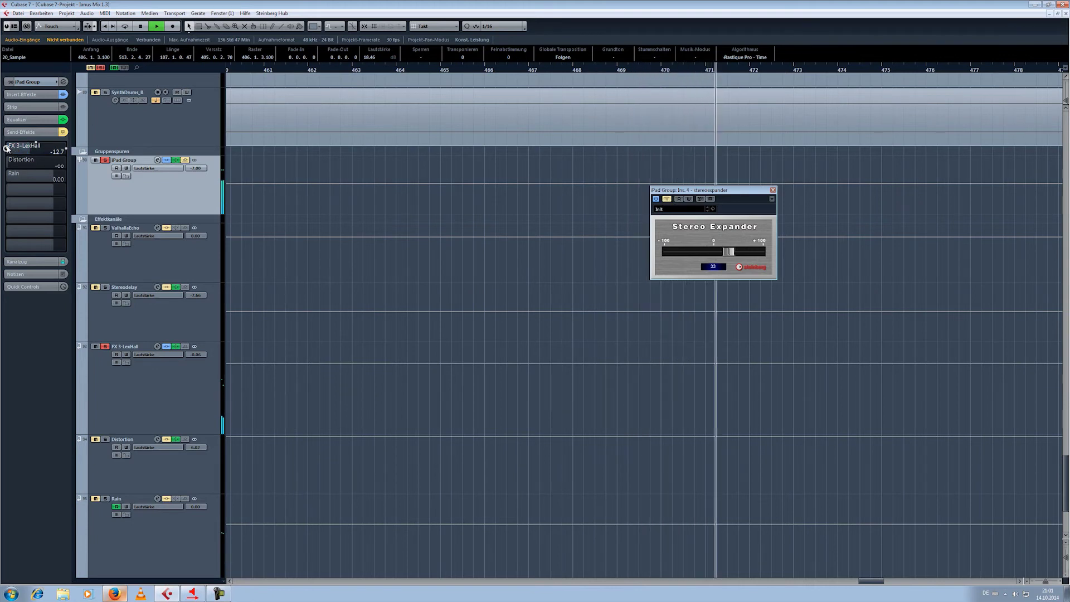
click(7, 149)
Step: Turn off the stereoexpander's bypass, close its plug-in window and stop playback
click(666, 199)
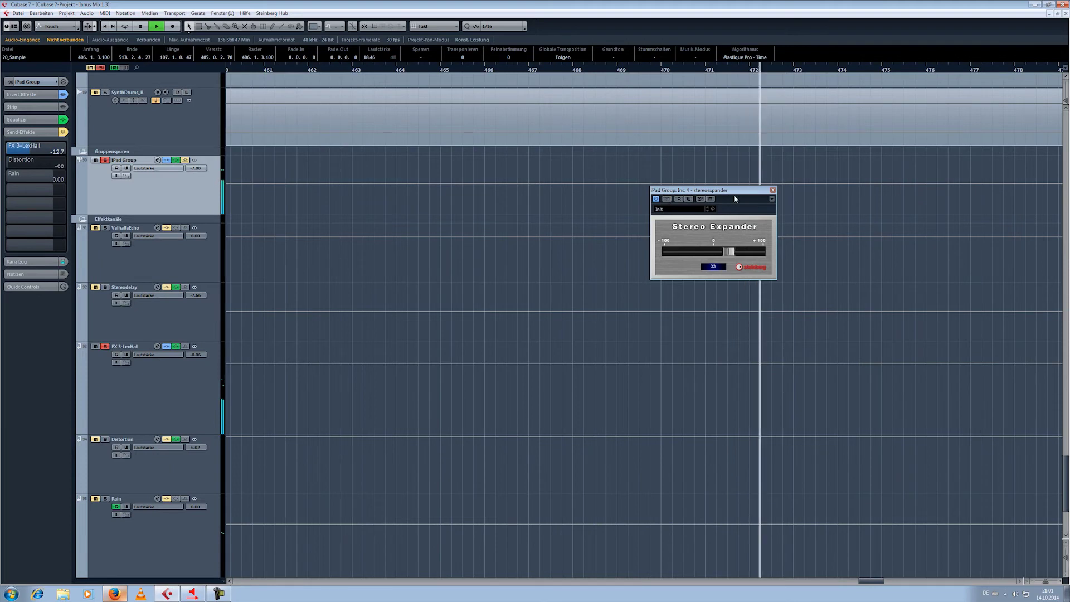
click(772, 190)
key(space)
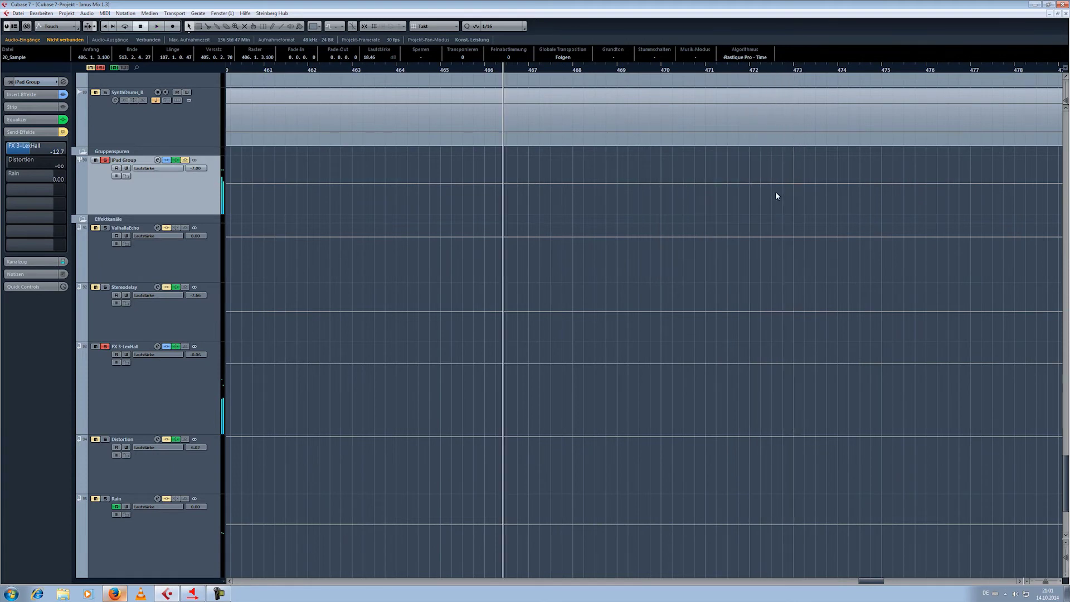
Step: Deactivate all solo switches in the project
scroll(644, 312, up, 5)
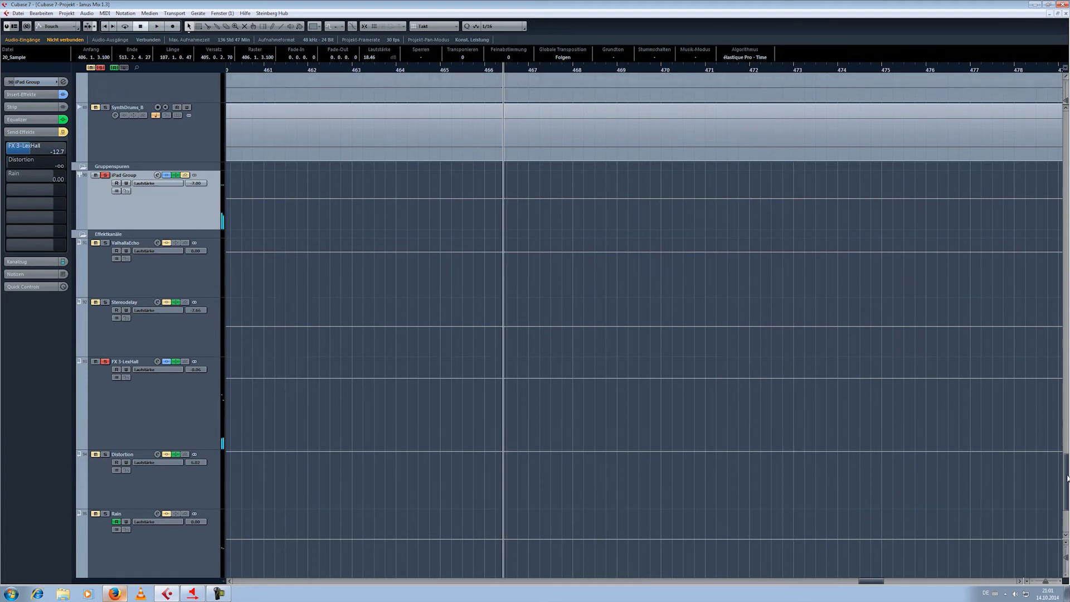
scroll(532, 310, down, 3)
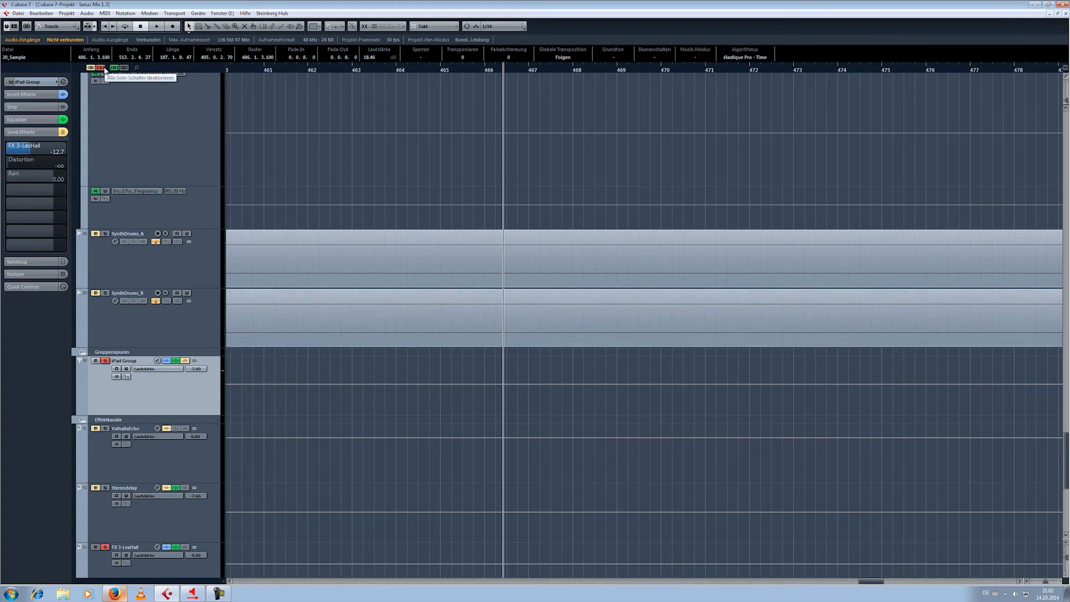
mouse_move(1068, 455)
mouse_down()
mouse_move(1068, 427)
mouse_move(1068, 473)
mouse_up()
scroll(827, 504, up, 5)
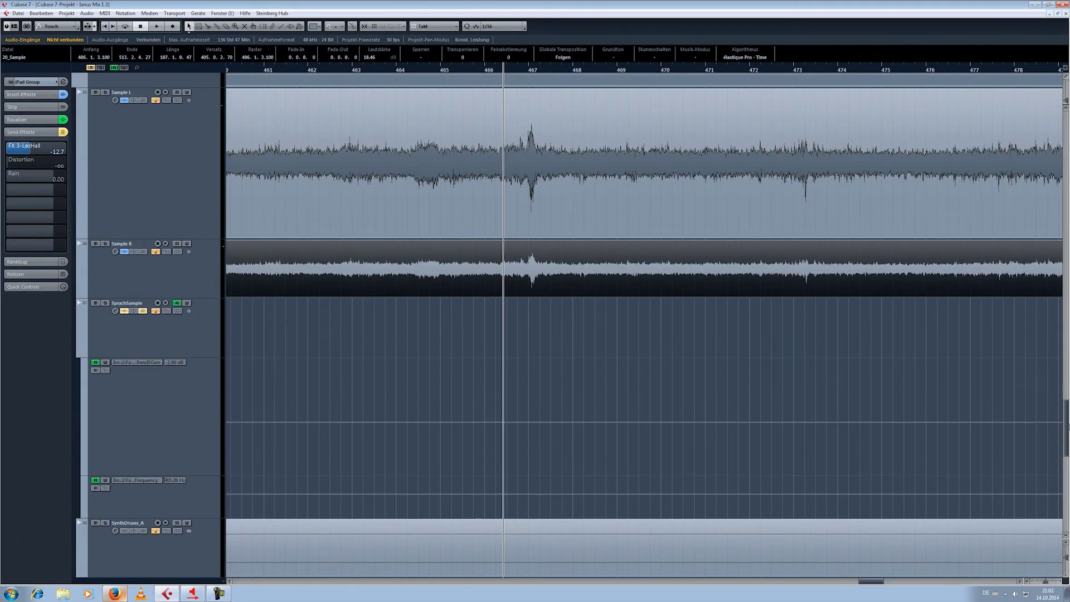
scroll(828, 504, down, 2)
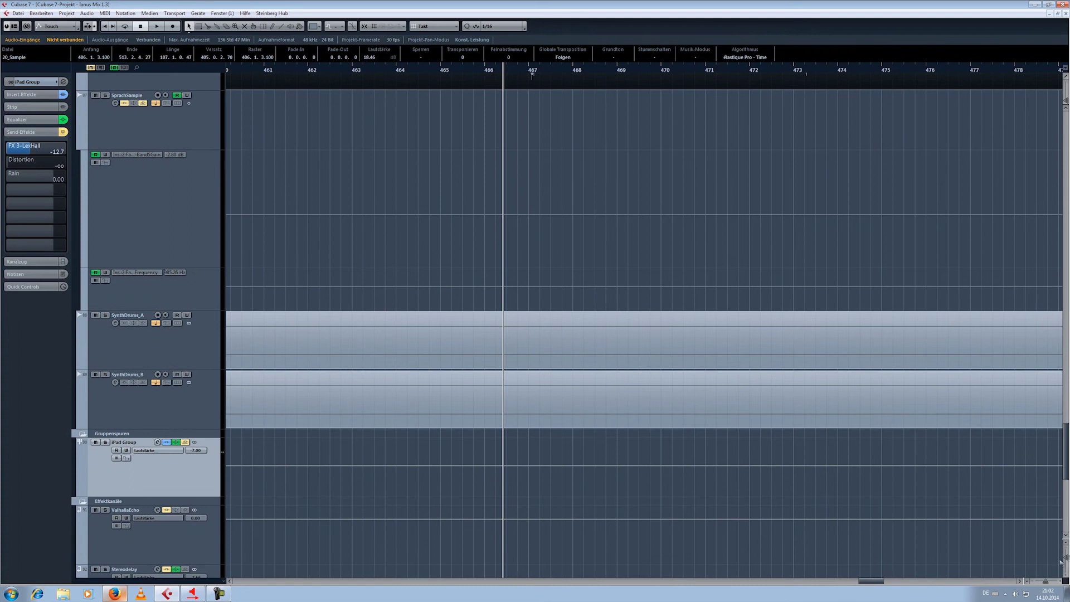
Step: View the complete clips on the Sample L and Sample R tracks across the whole section
drag(1046, 583, 1044, 583)
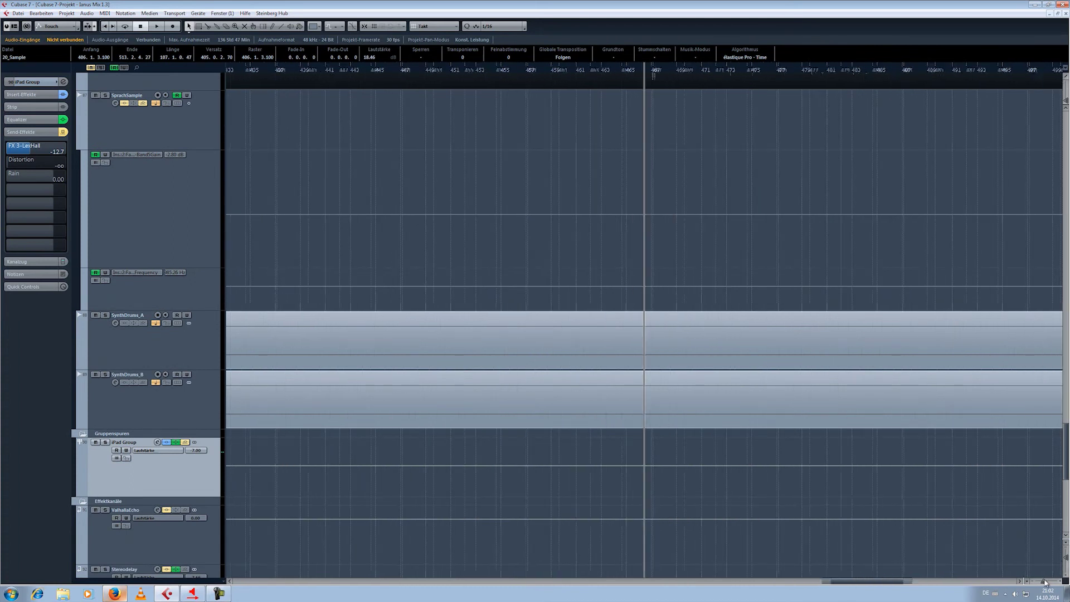
drag(868, 582, 900, 583)
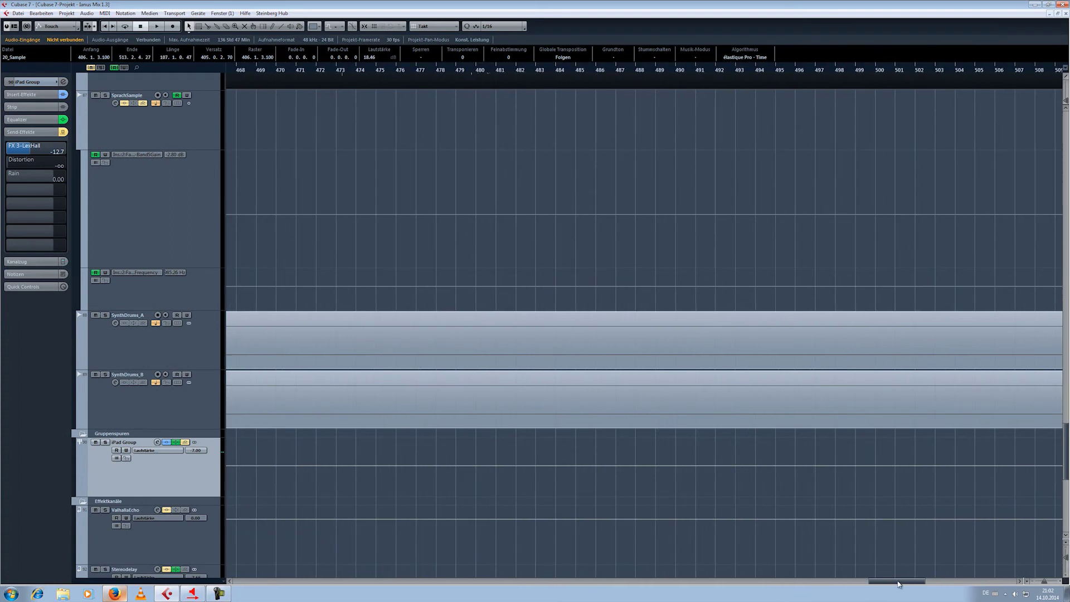
scroll(900, 583, up, 5)
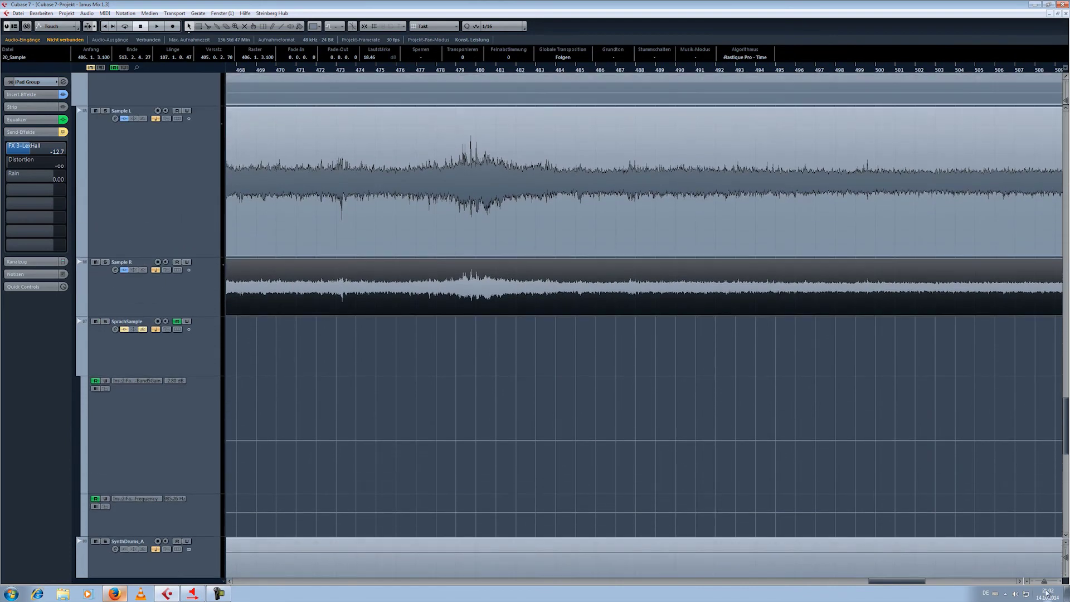
drag(1047, 583, 1042, 582)
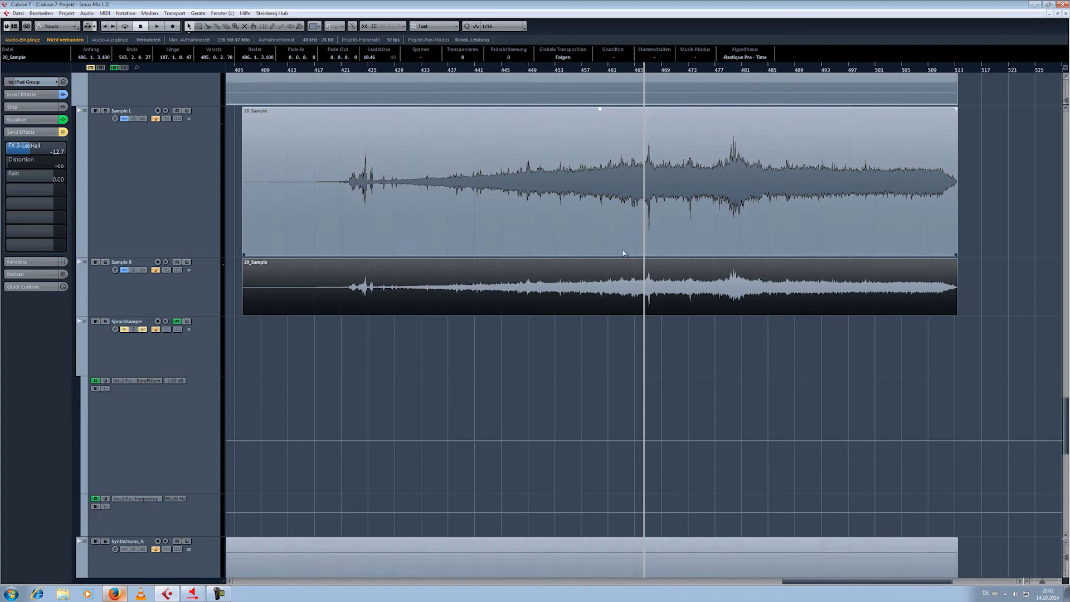
Step: Locate the Rain effect channel and activate the iPad Group's send to Rain
drag(1068, 431, 1068, 490)
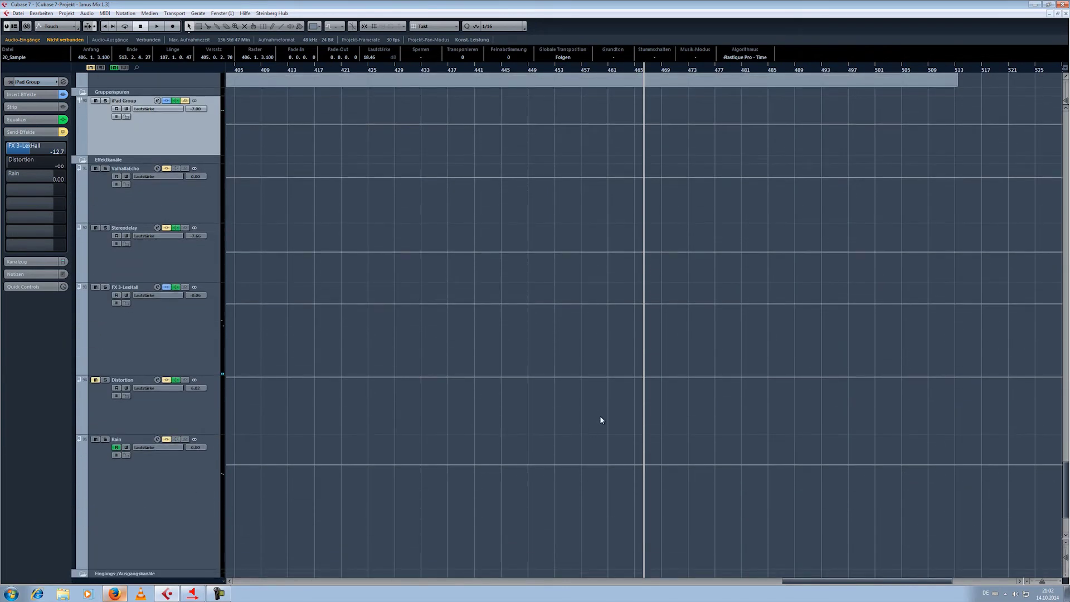
click(149, 518)
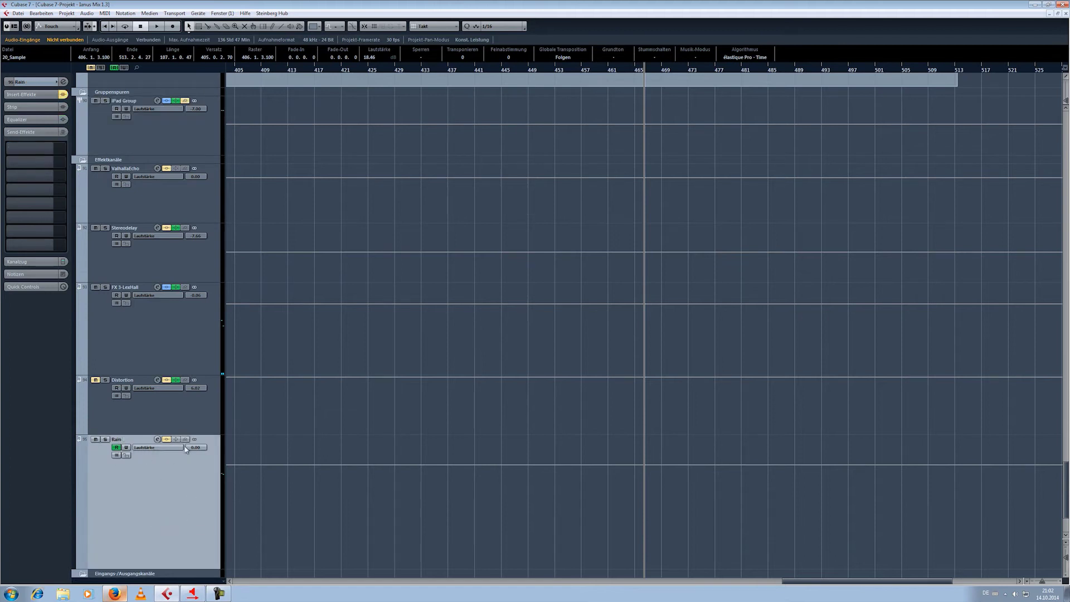
click(196, 140)
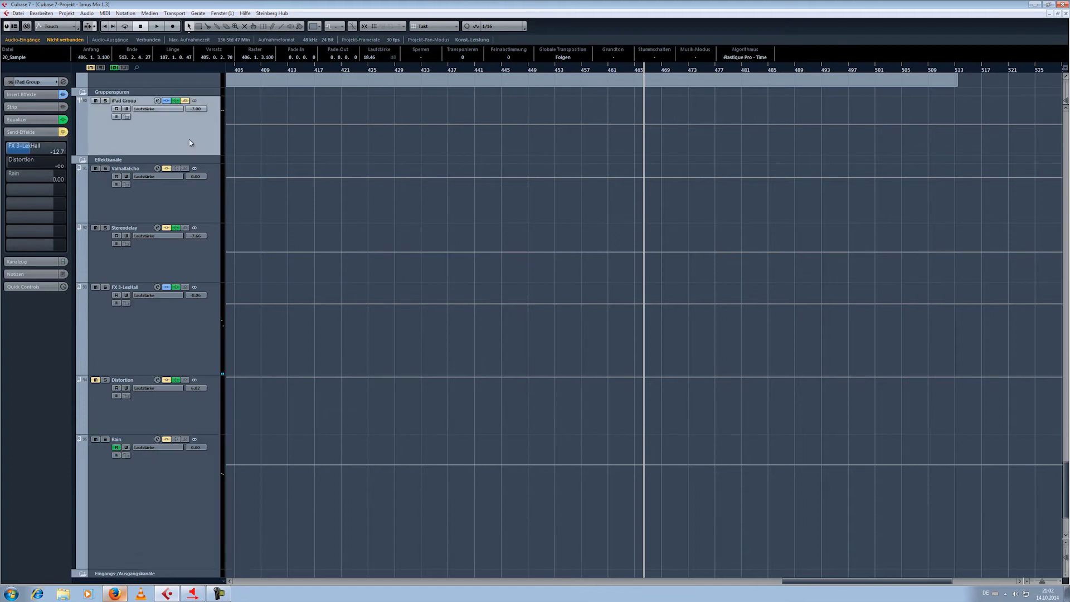
click(6, 176)
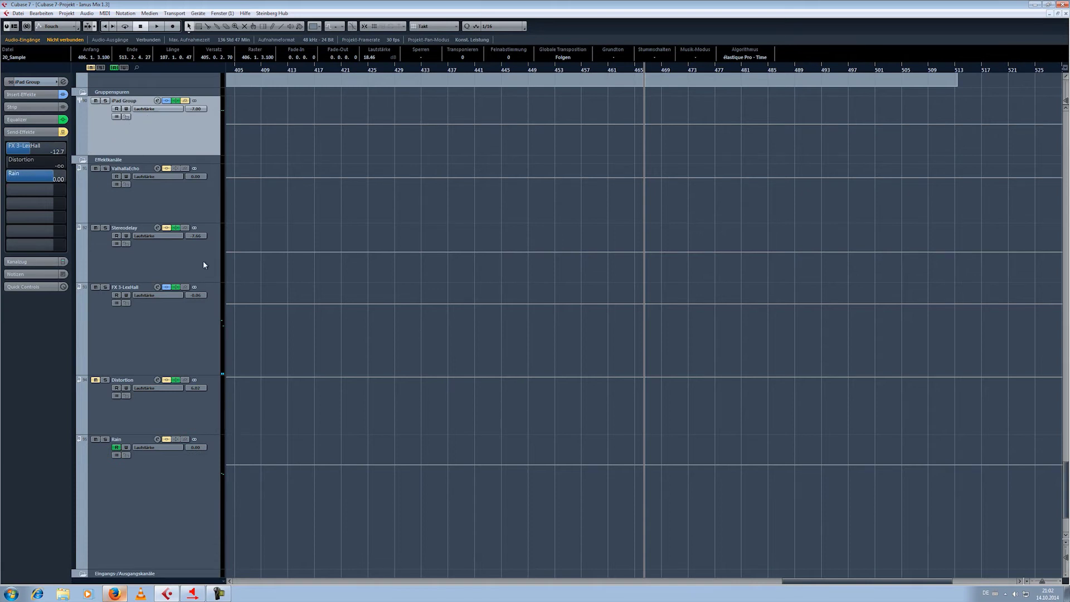
Step: Check the iPad Group's basic channel settings and its output routing to Stereo Out
click(186, 494)
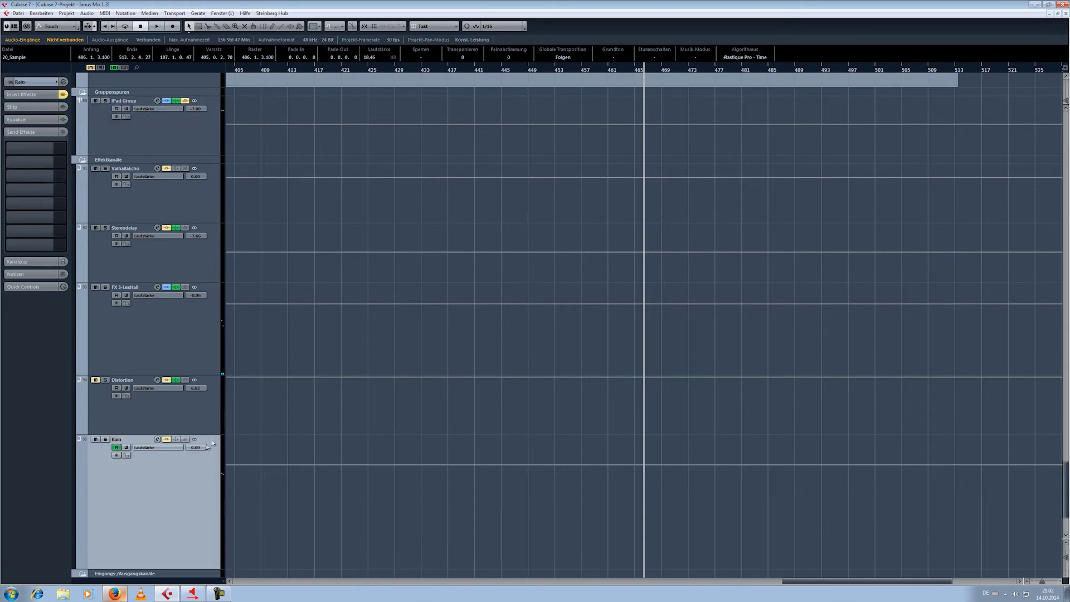
click(152, 150)
click(21, 84)
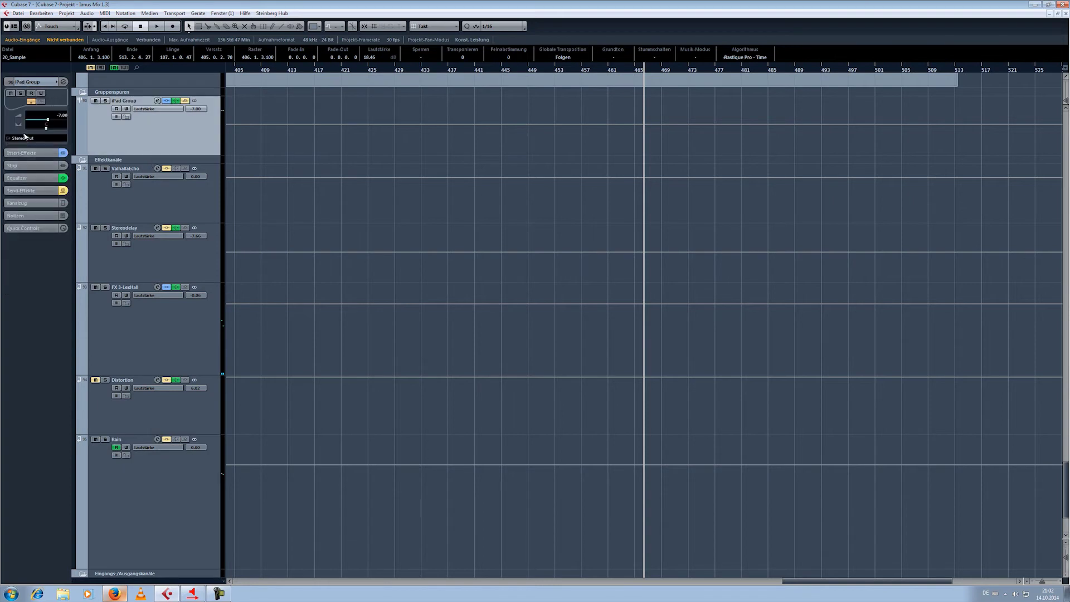
click(24, 140)
click(42, 175)
Step: Solo the iPad Group and the Rain effect channel, and show Rain's insert effects
click(197, 490)
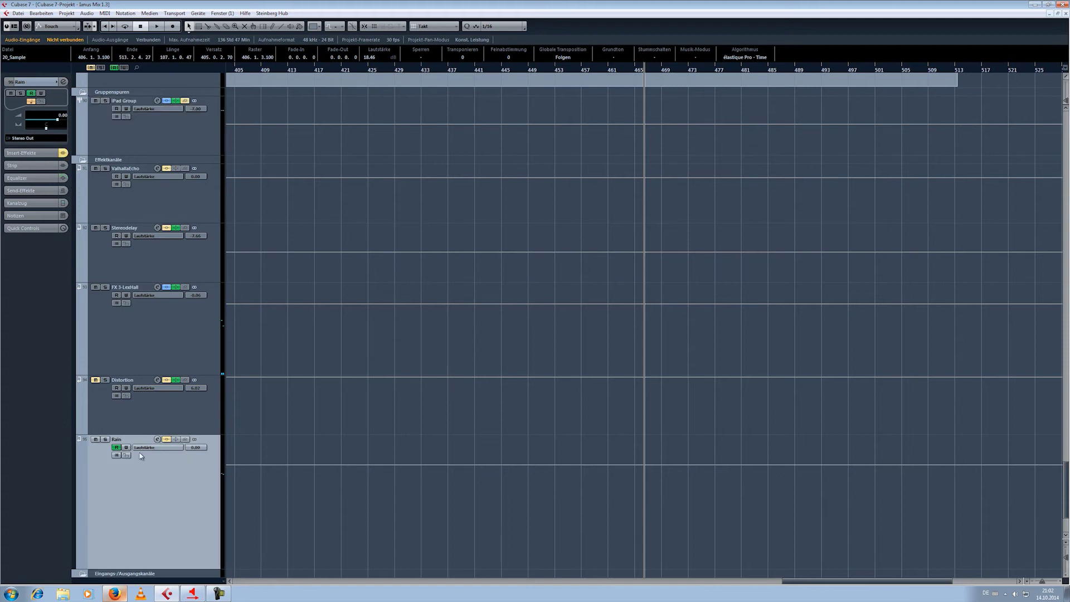
click(106, 440)
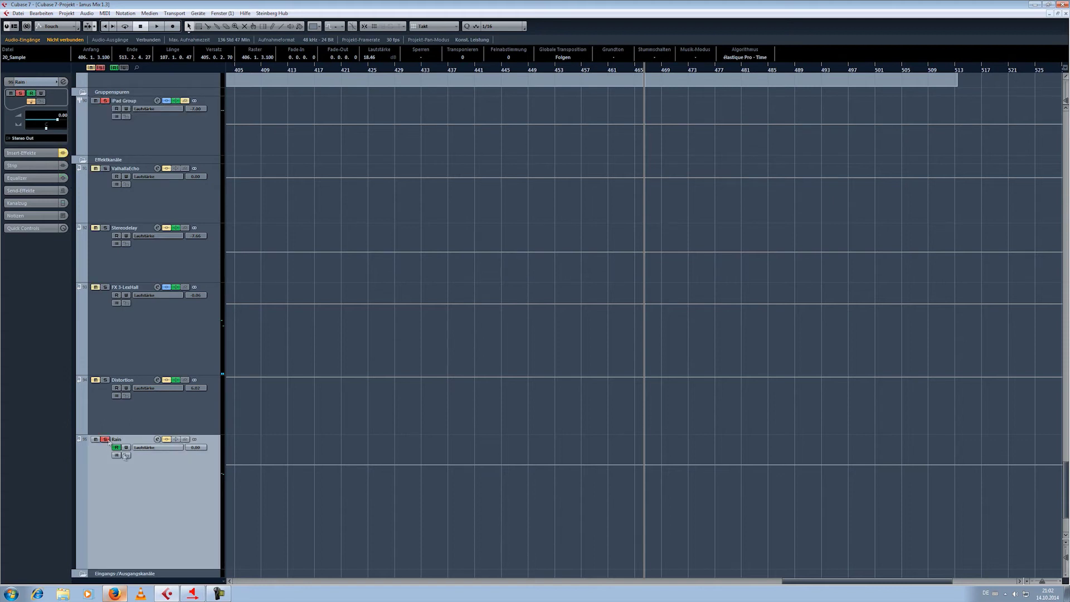
click(37, 153)
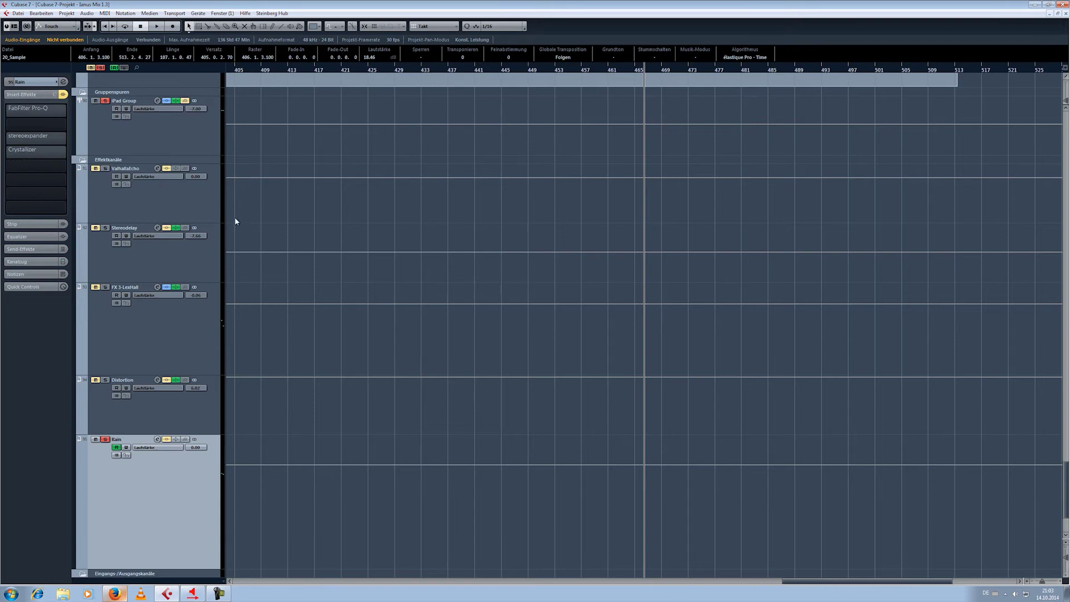
Step: Play back the samples with the iPad Group and Rain soloed and Rain's inserts still bypassed
scroll(471, 355, up, 3)
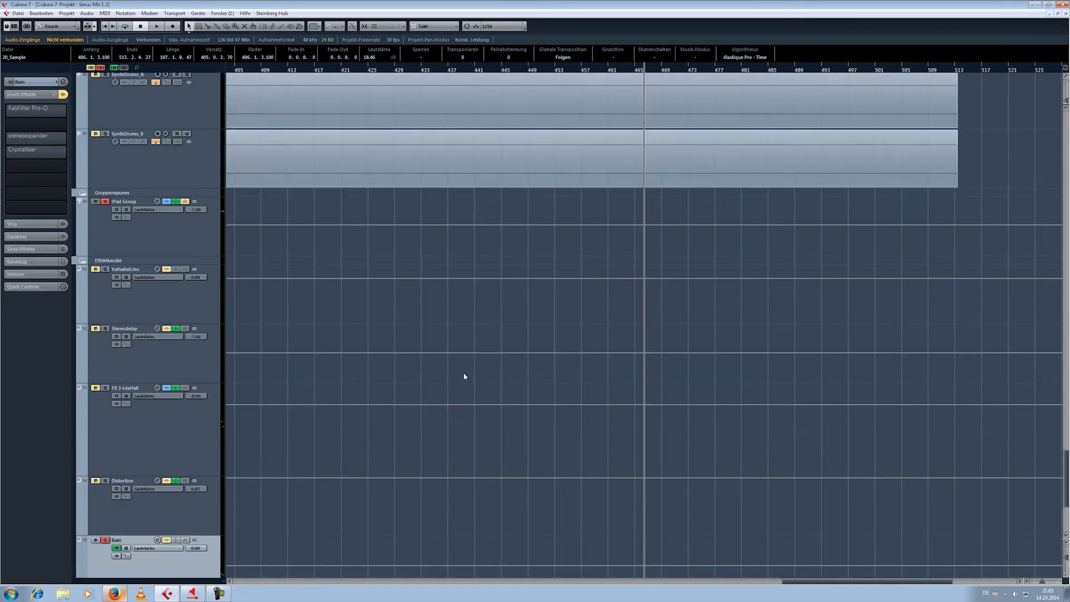
drag(797, 583, 812, 583)
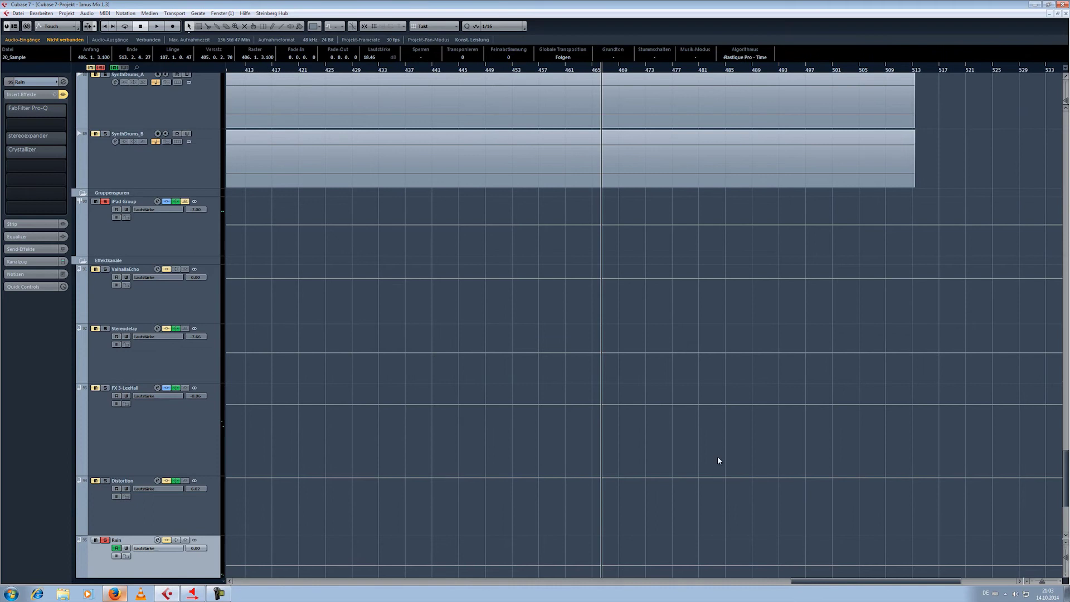
key(space)
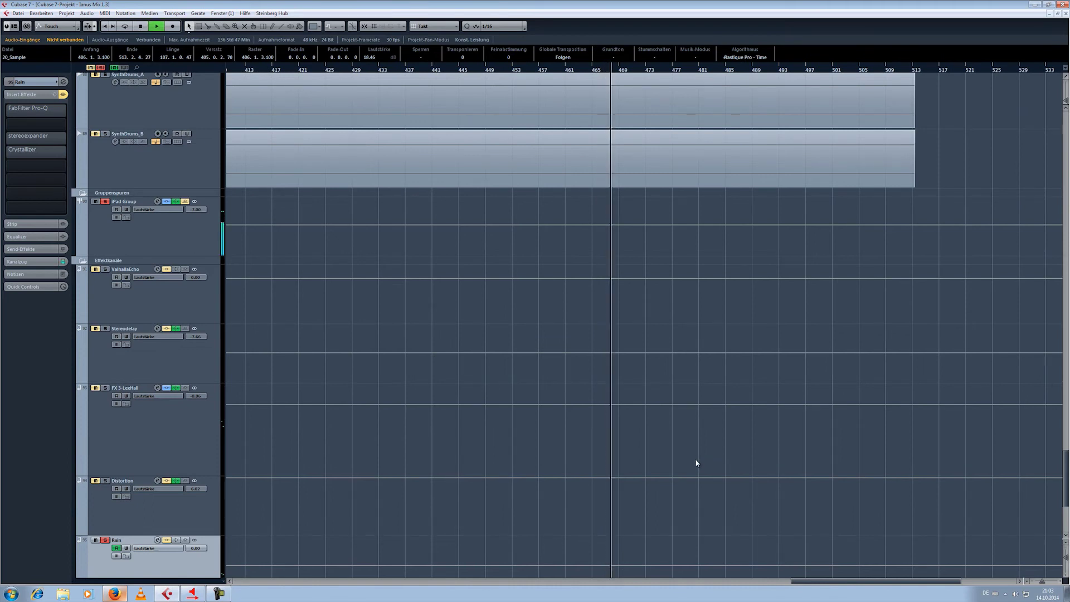
Step: Stop playback and examine the low-shelf band of the FabFilter Pro-Q insert on the Rain channel
key(space)
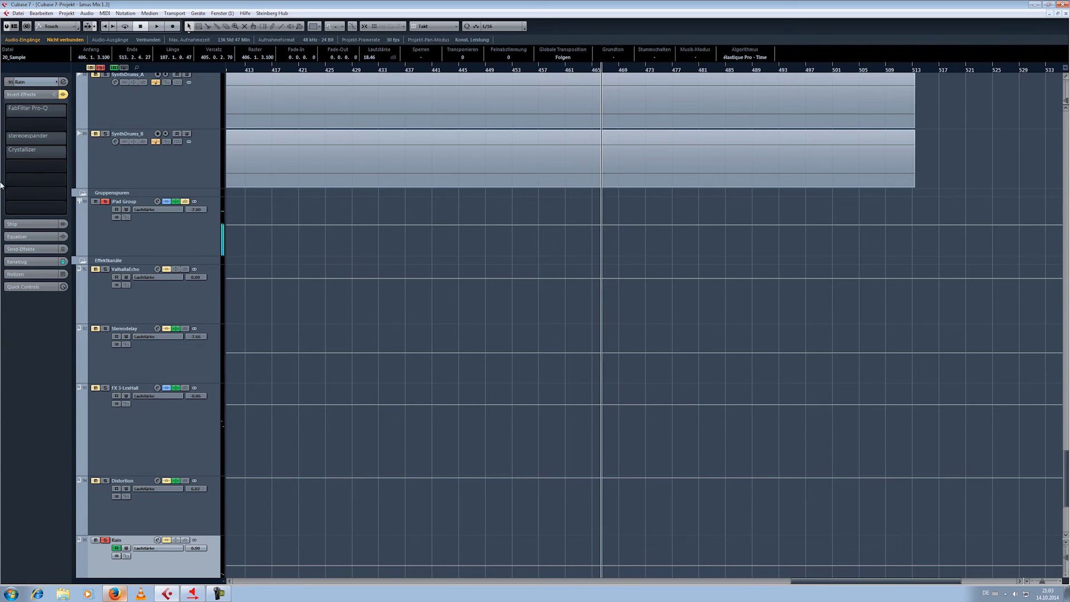
click(18, 110)
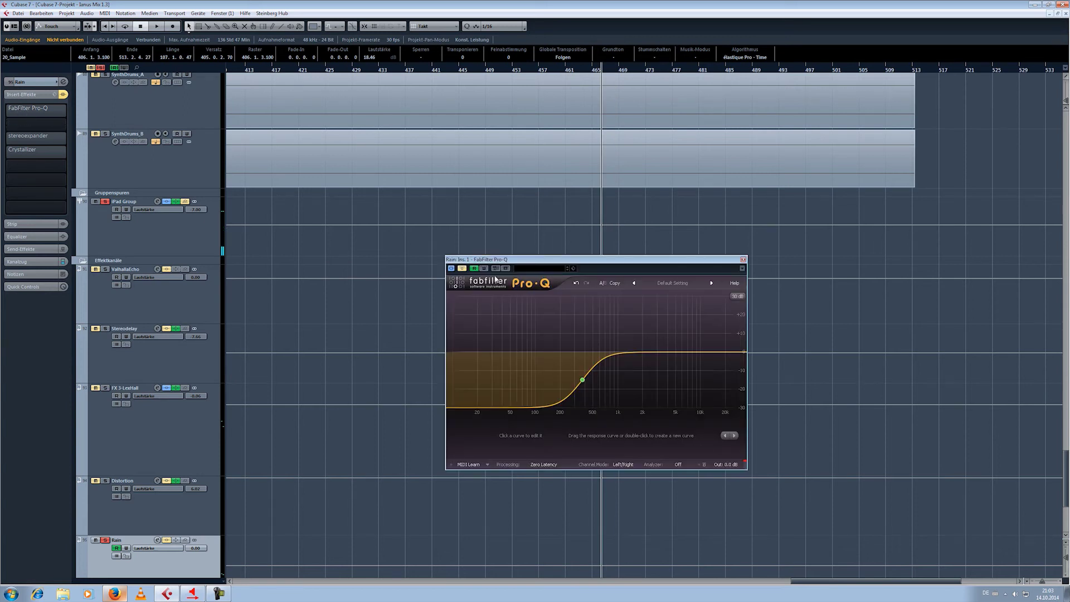
click(582, 380)
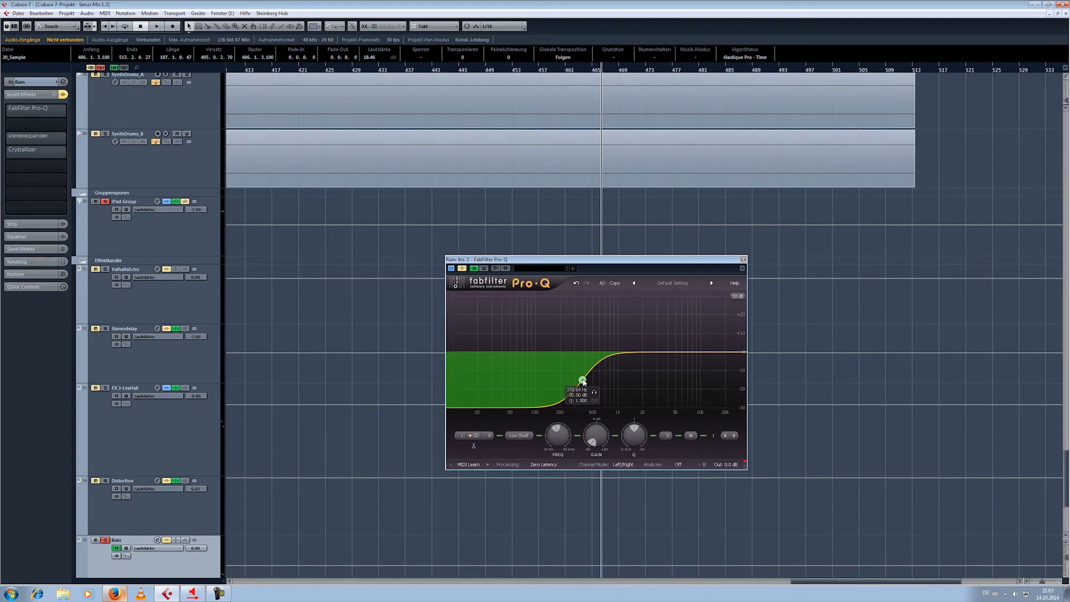
Step: Play back the samples while comparing Rain's Pro-Q bypassed and engaged, and leave the equalizer active
key(space)
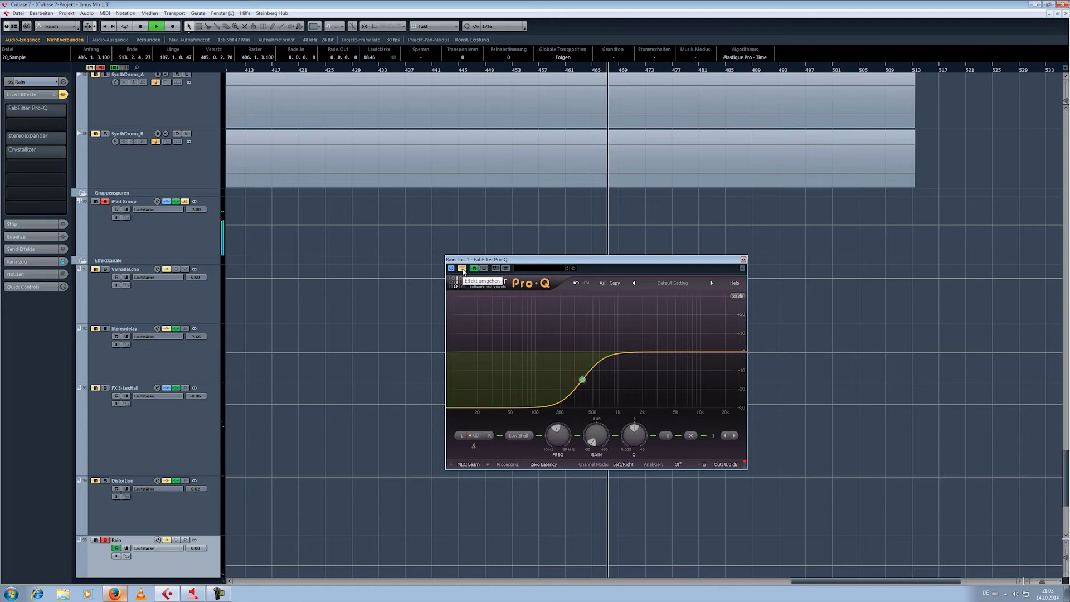
click(462, 269)
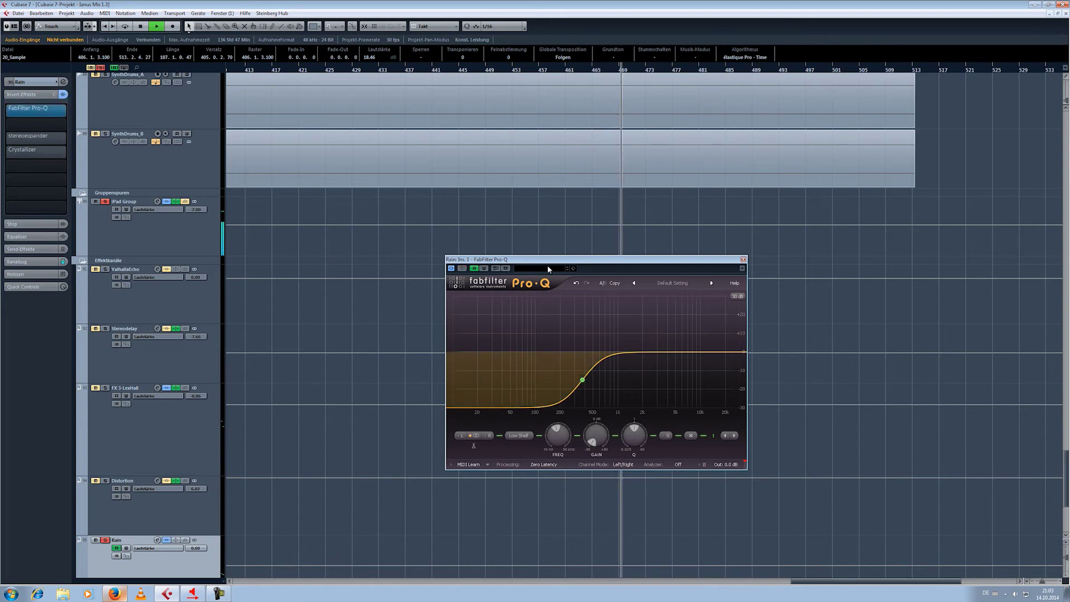
click(463, 270)
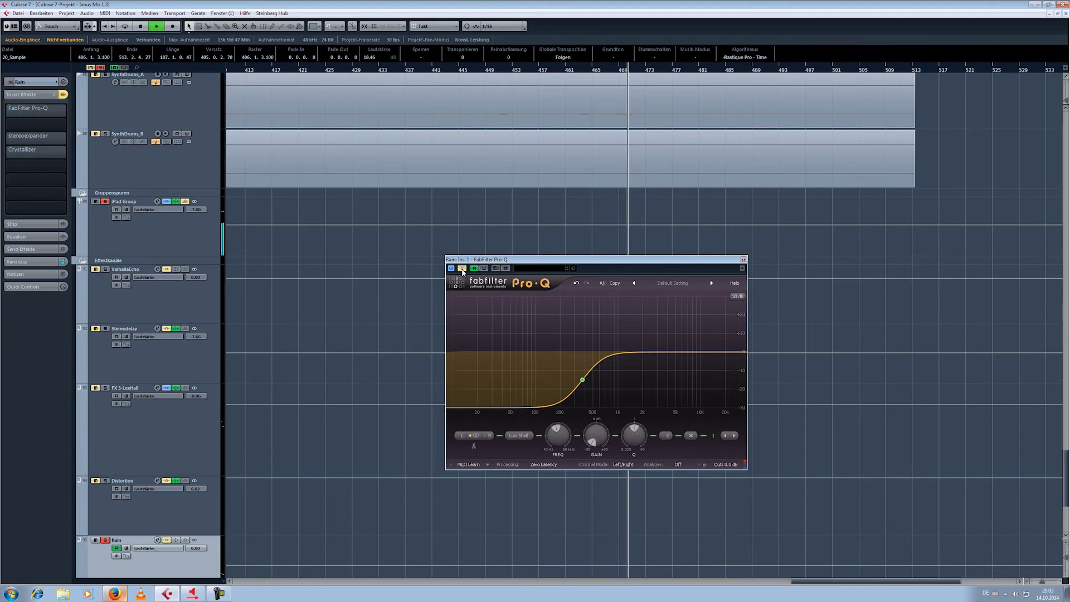
click(463, 269)
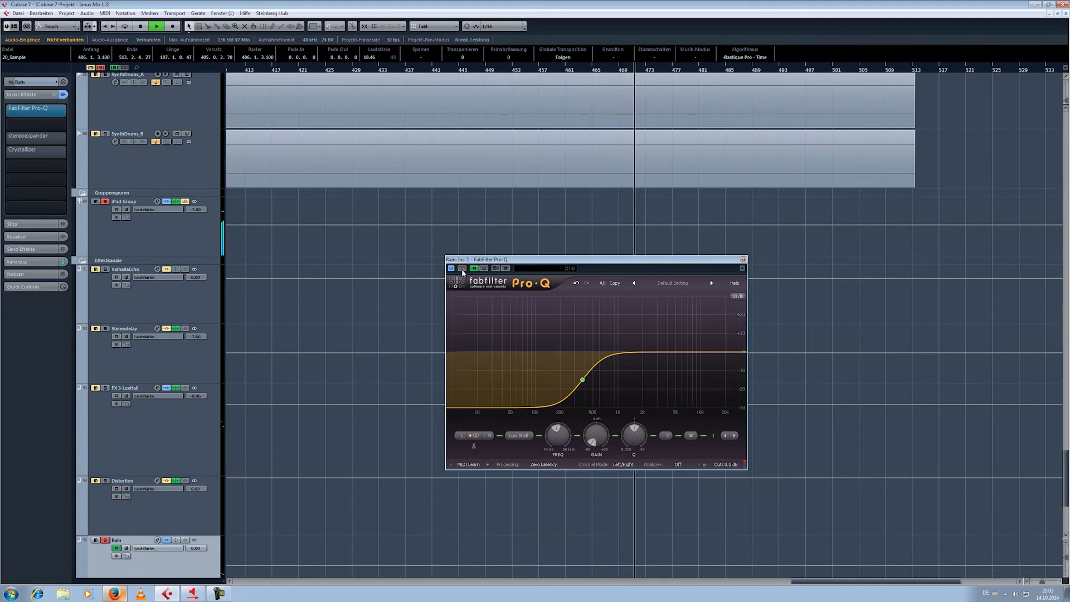
key(space)
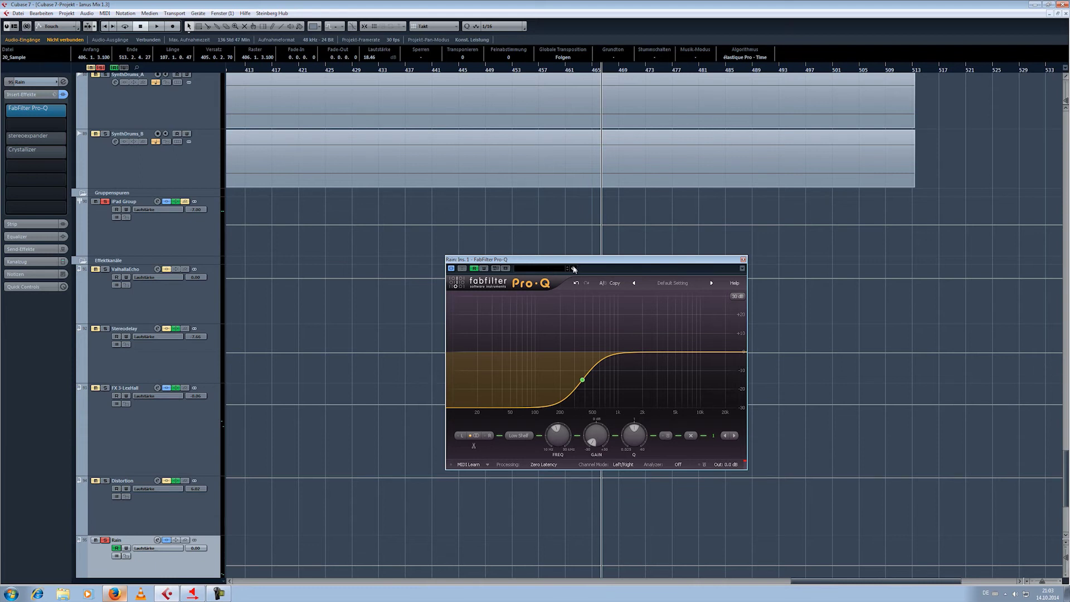
Step: Raise the Pro-Q output gain on Rain to about +16 dB and close the equalizer
click(583, 379)
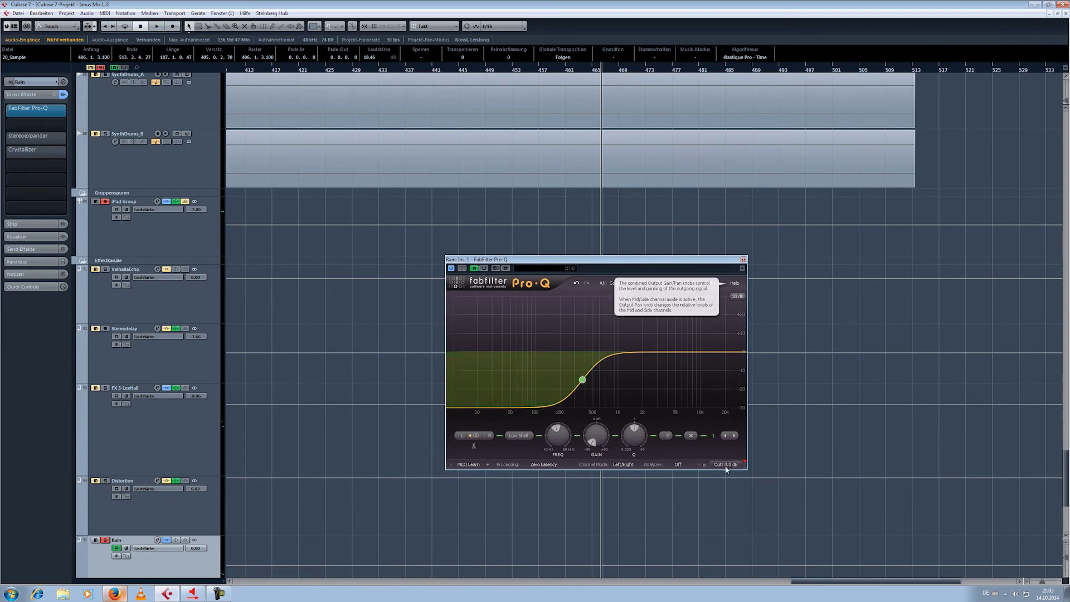
drag(727, 469, 740, 438)
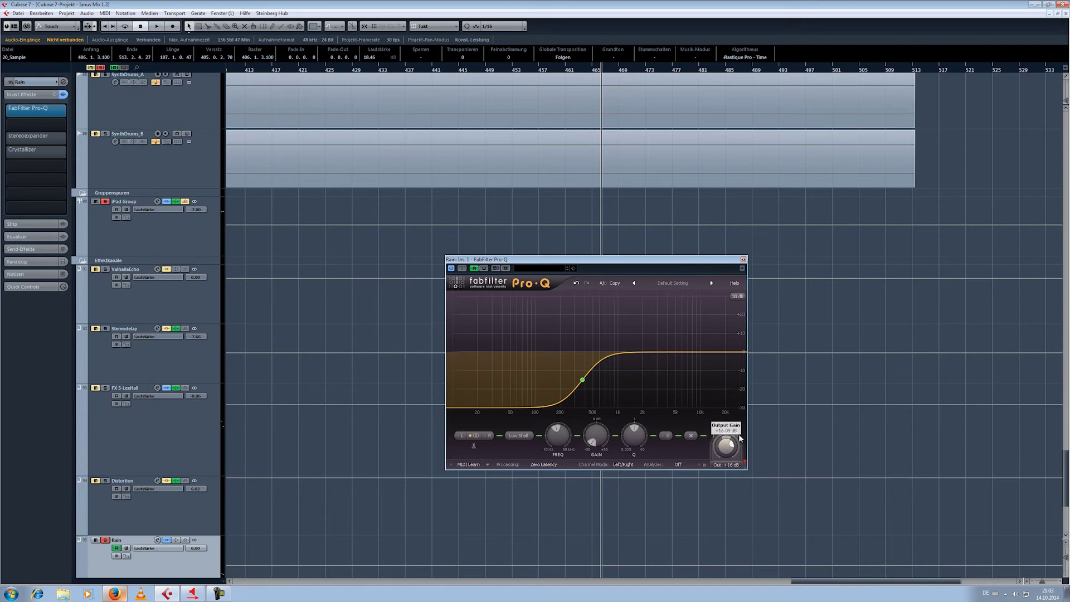
click(743, 259)
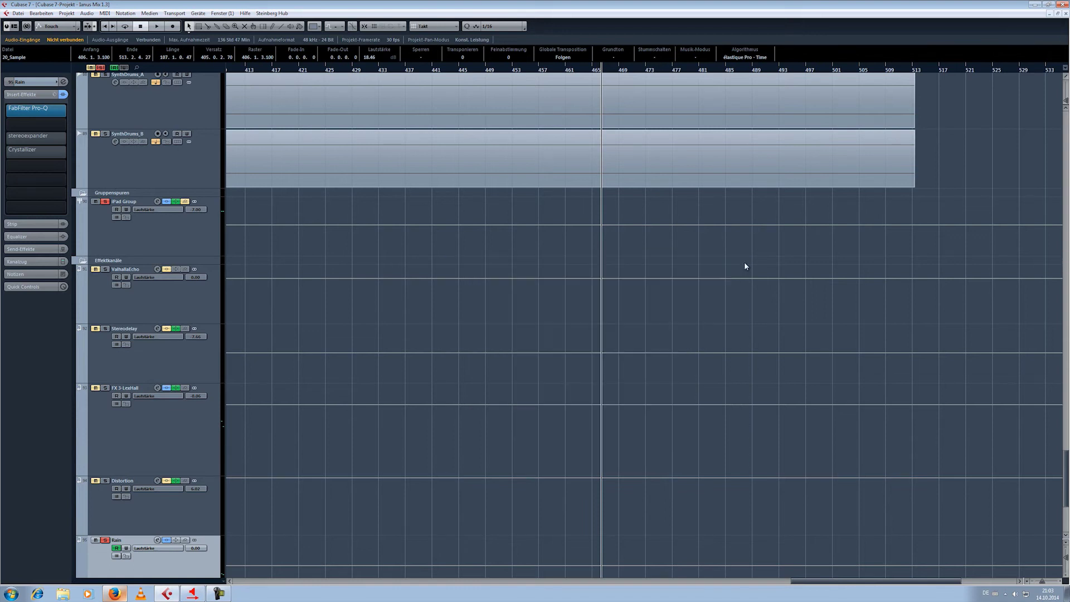
Step: Activate Rain's stereoexpander and Crystallizer inserts, leaving only the Crystallizer editor open
click(34, 137)
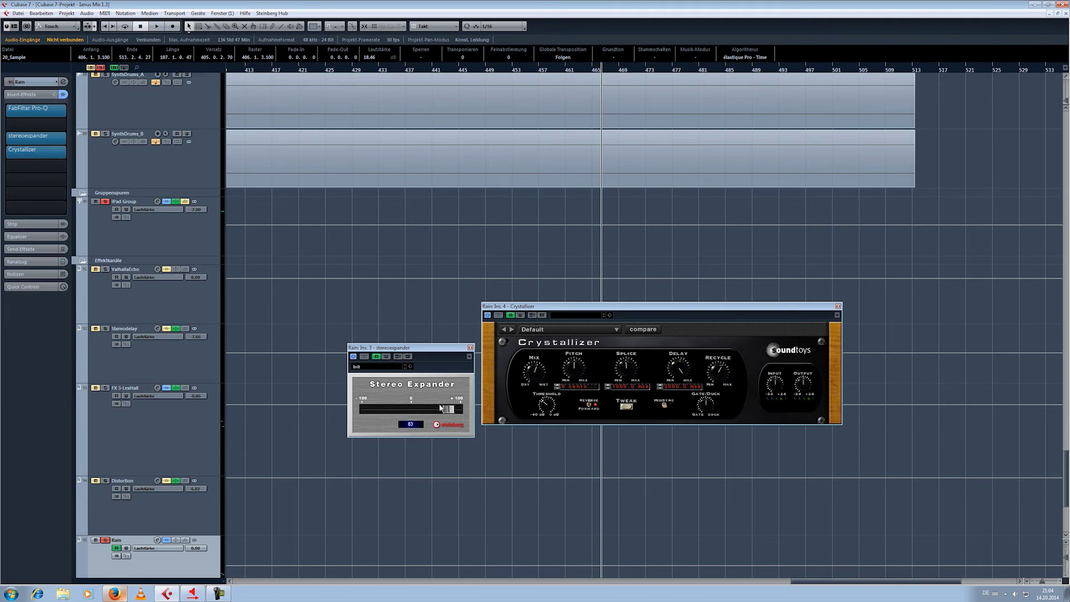
click(470, 348)
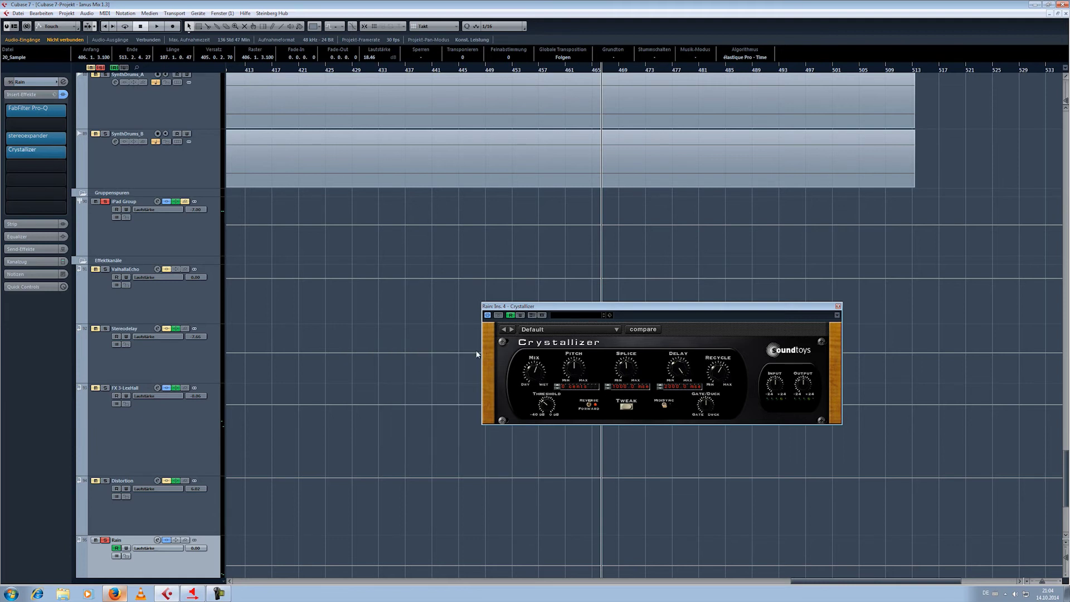
drag(527, 309, 515, 322)
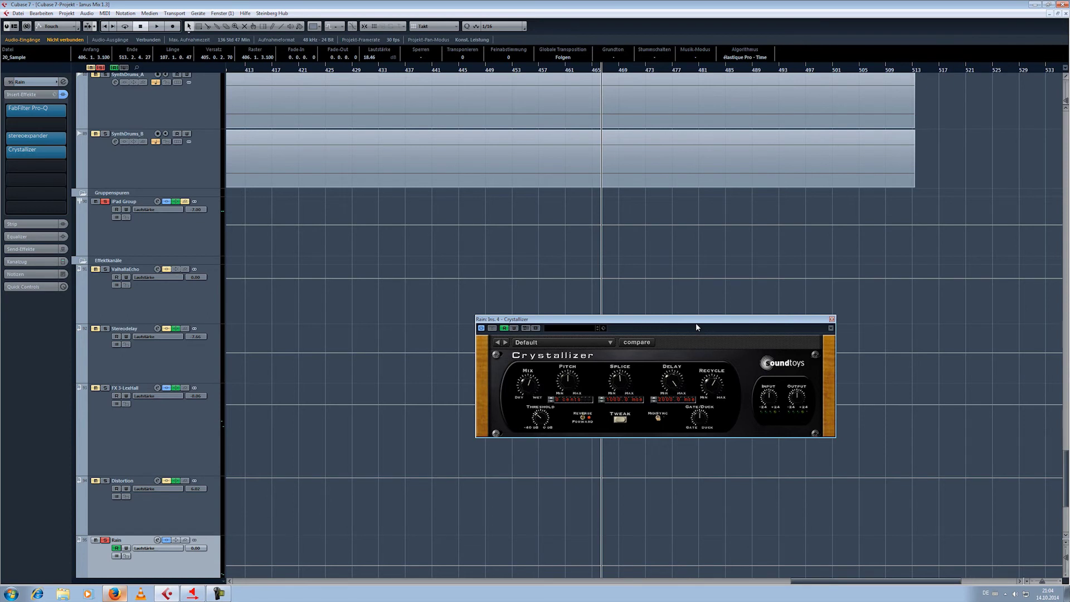
Step: Play back the samples through Rain with Pro-Q, stereoexpander and Crystallizer all active
scroll(205, 501, down, 2)
key(space)
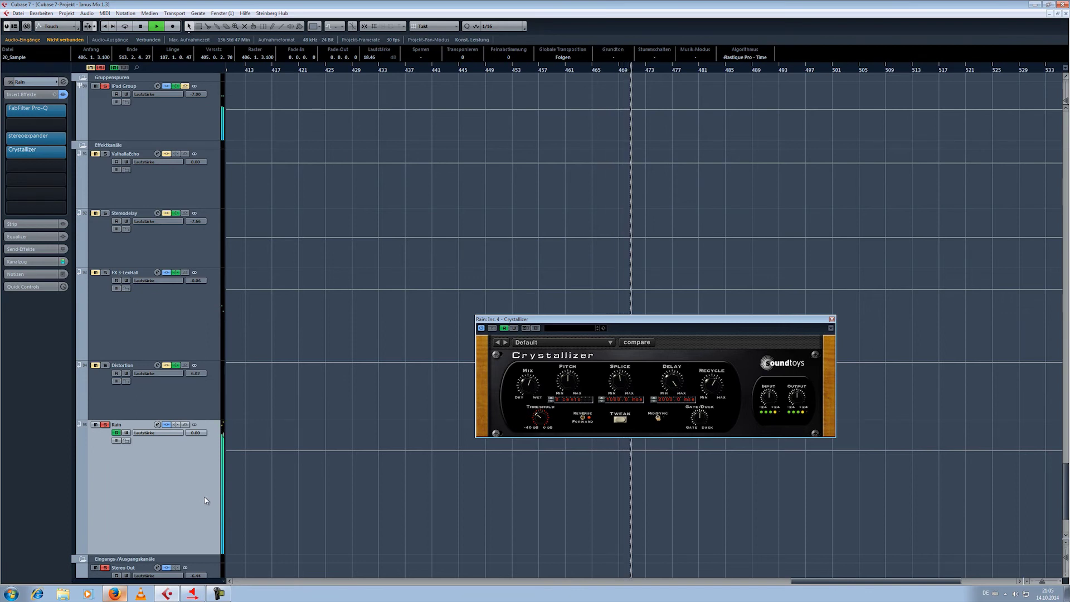
key(space)
Step: Toggle Crystallizer off and back on, pull Rain's volume fully down to -∞, and close the plug-in
click(482, 329)
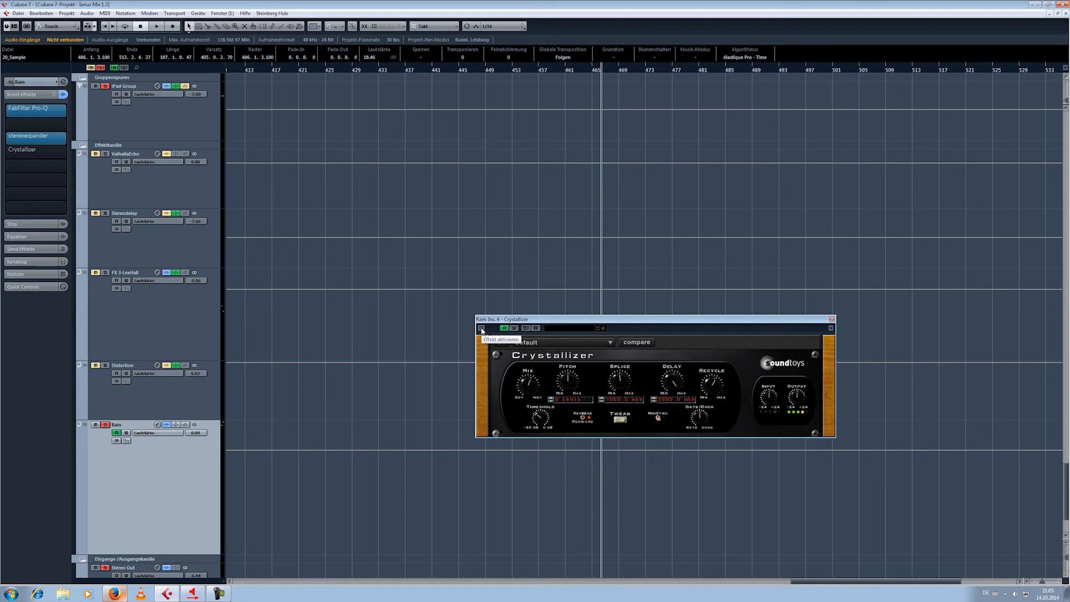
drag(200, 437, 196, 592)
click(832, 319)
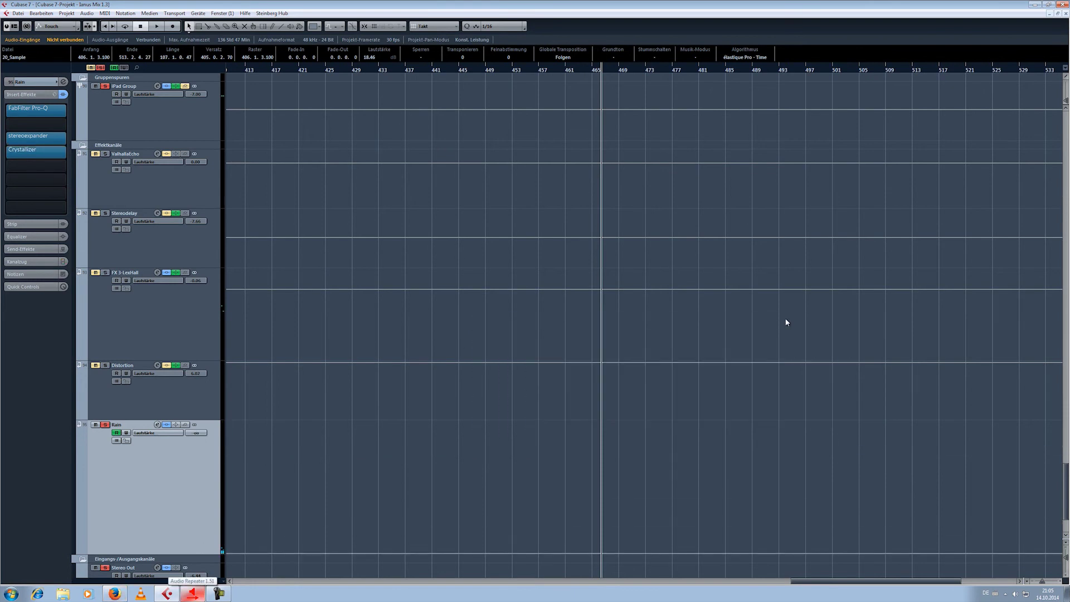
Step: Select the iPad Group and set its output routing to Stereo Out
scroll(290, 220, up, 5)
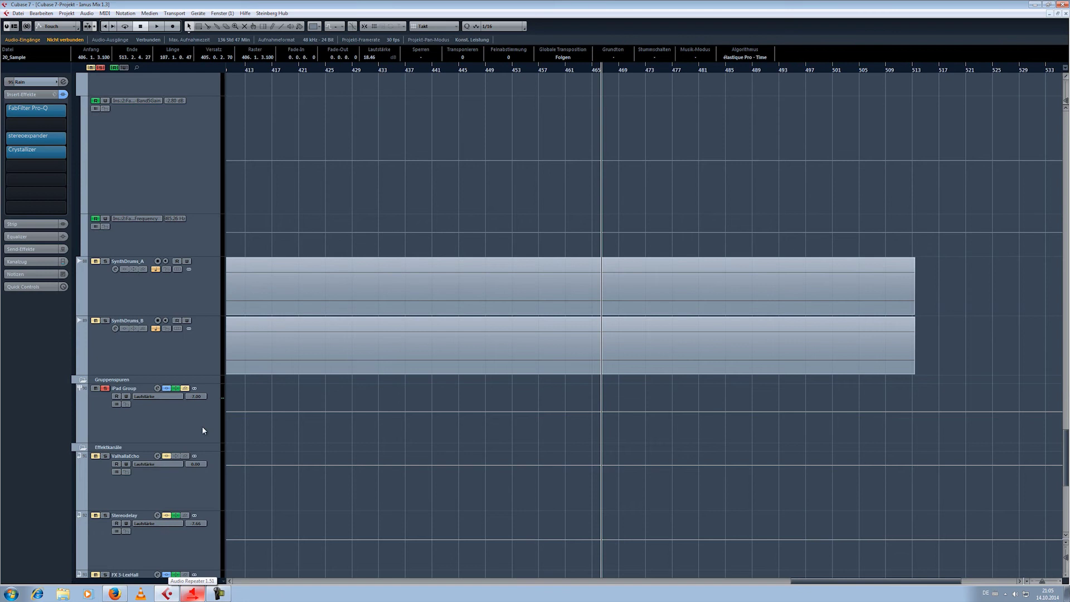
click(204, 429)
click(30, 84)
click(29, 140)
click(53, 186)
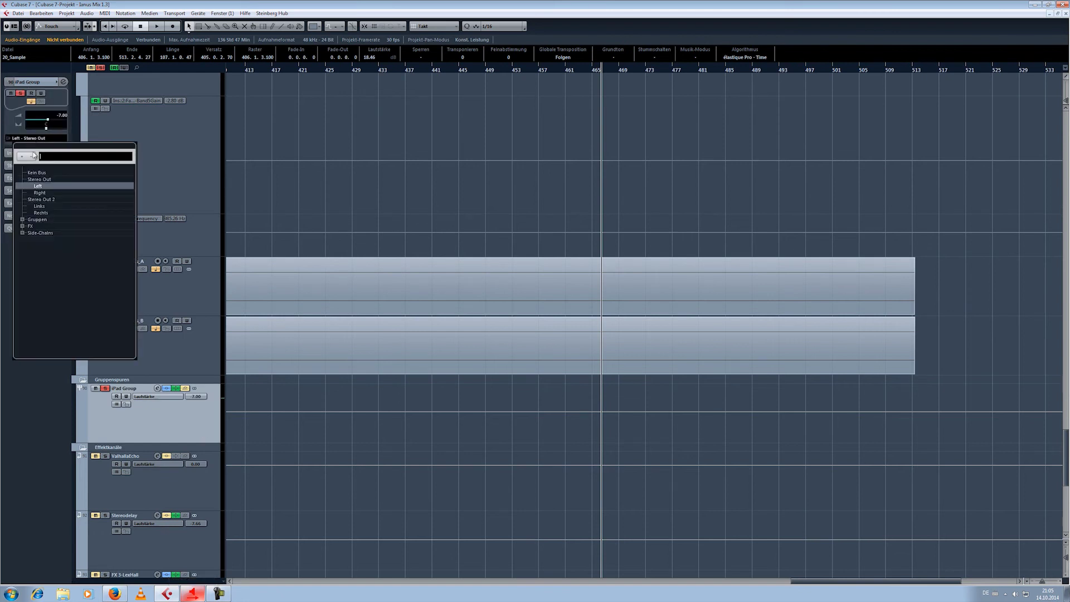
click(49, 185)
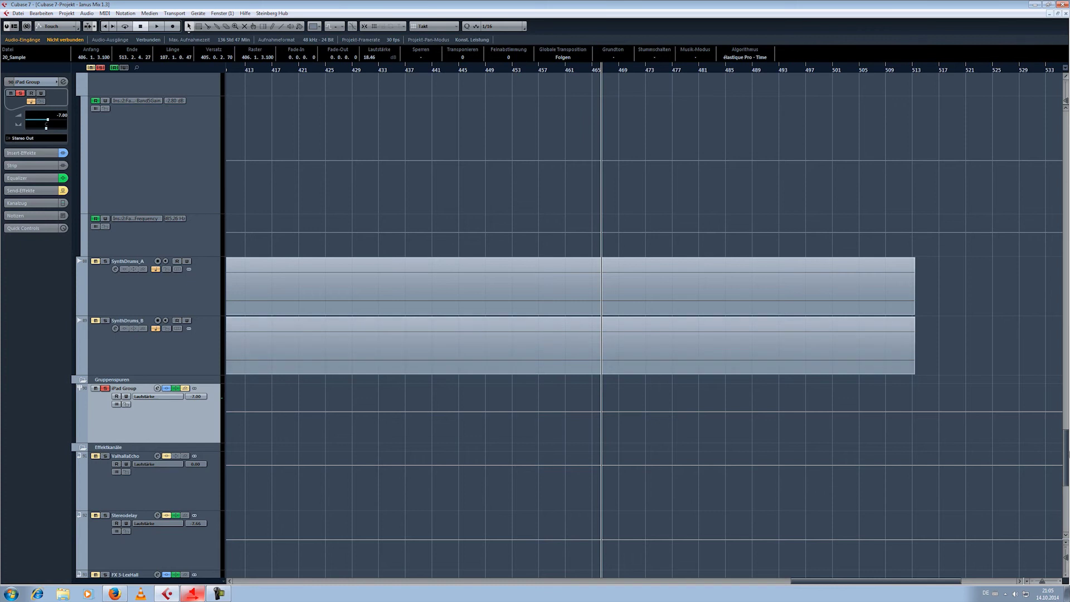
Step: Show Rain's inserts and raise its volume to about -10 dB during playback to blend in the effect
drag(1066, 454, 1067, 505)
click(190, 373)
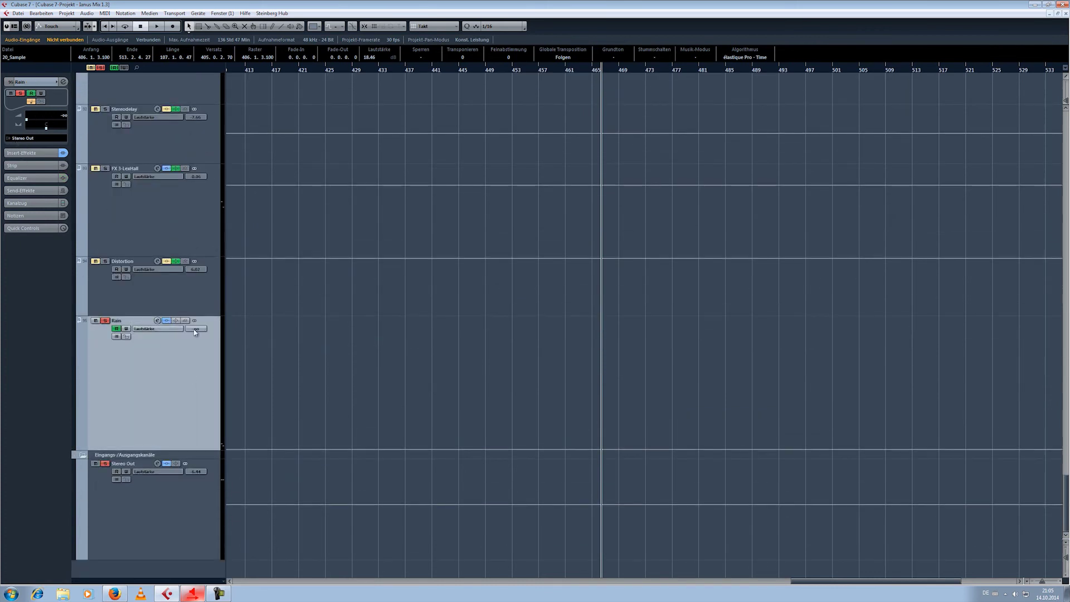
click(33, 153)
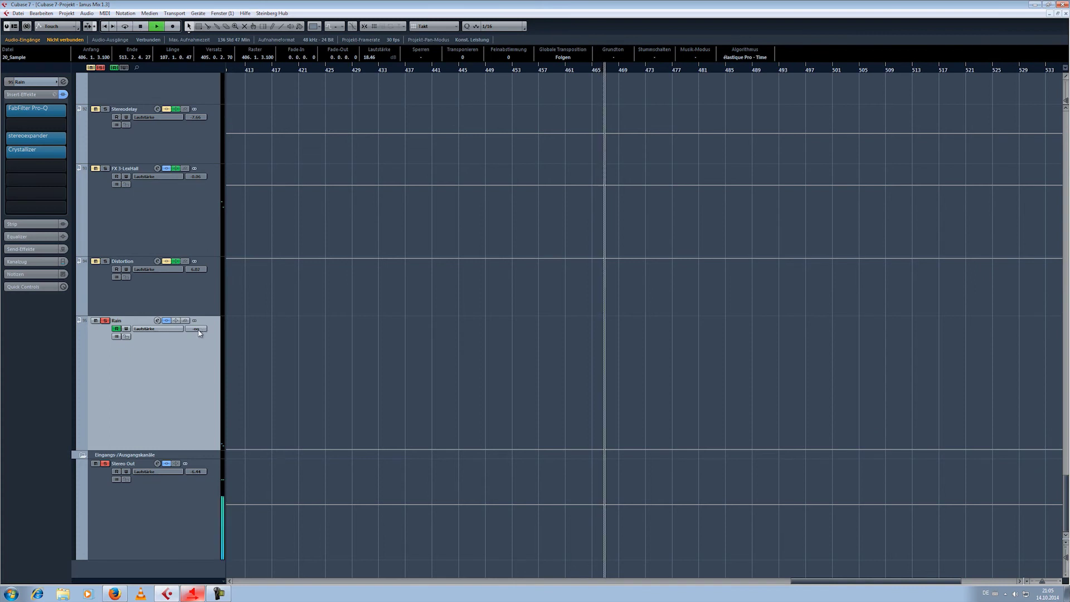
scroll(202, 331, up, 3)
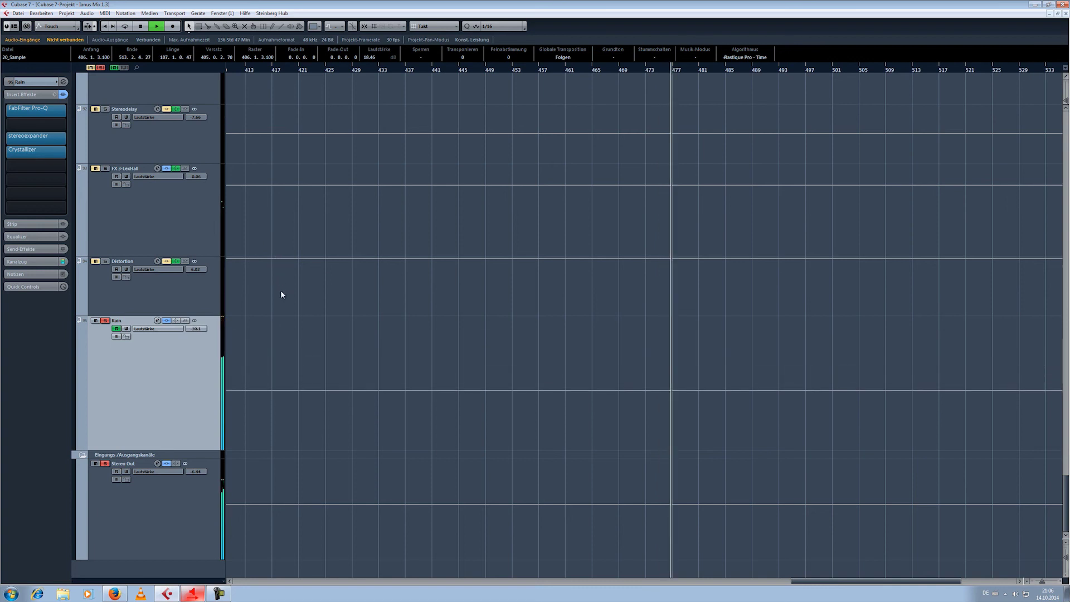
key(space)
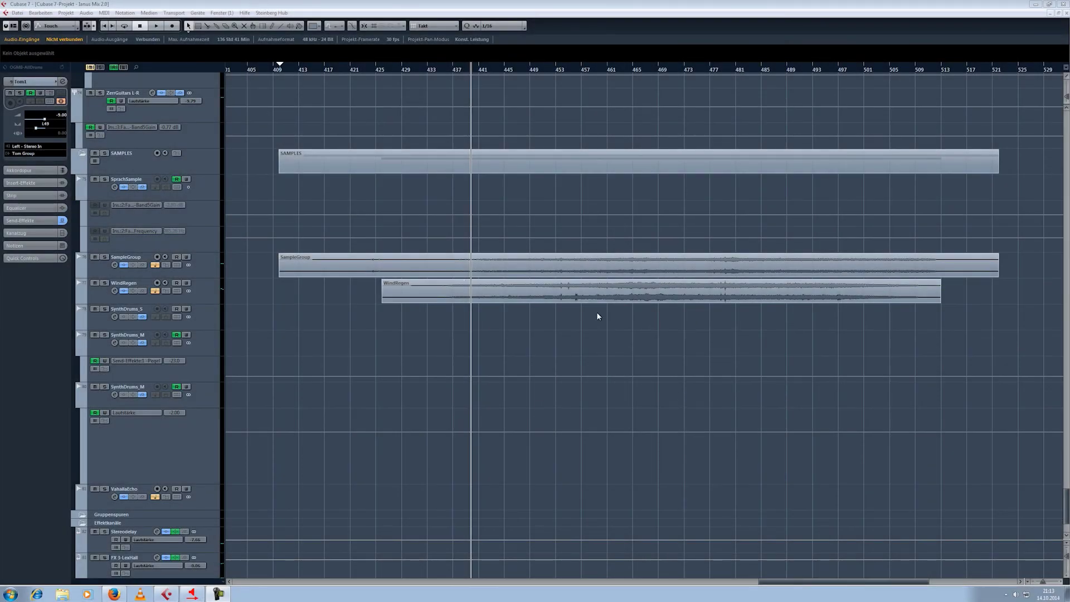
Step: Start playback and lower the SampleGroup event's volume to about -4.75 dB
mouse_move(570, 289)
click(641, 260)
key(space)
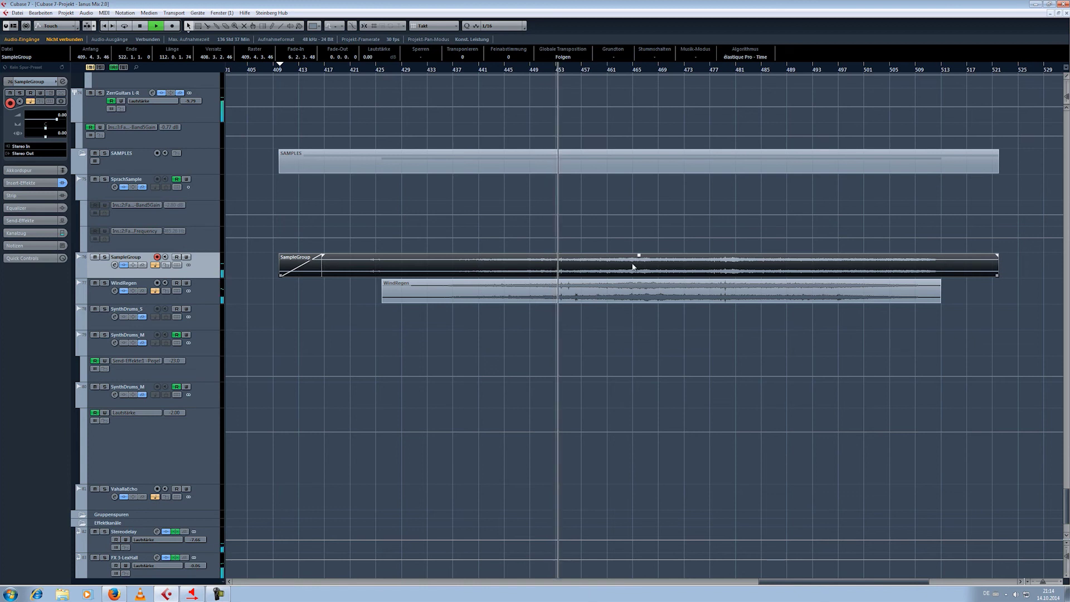
drag(639, 259, 663, 264)
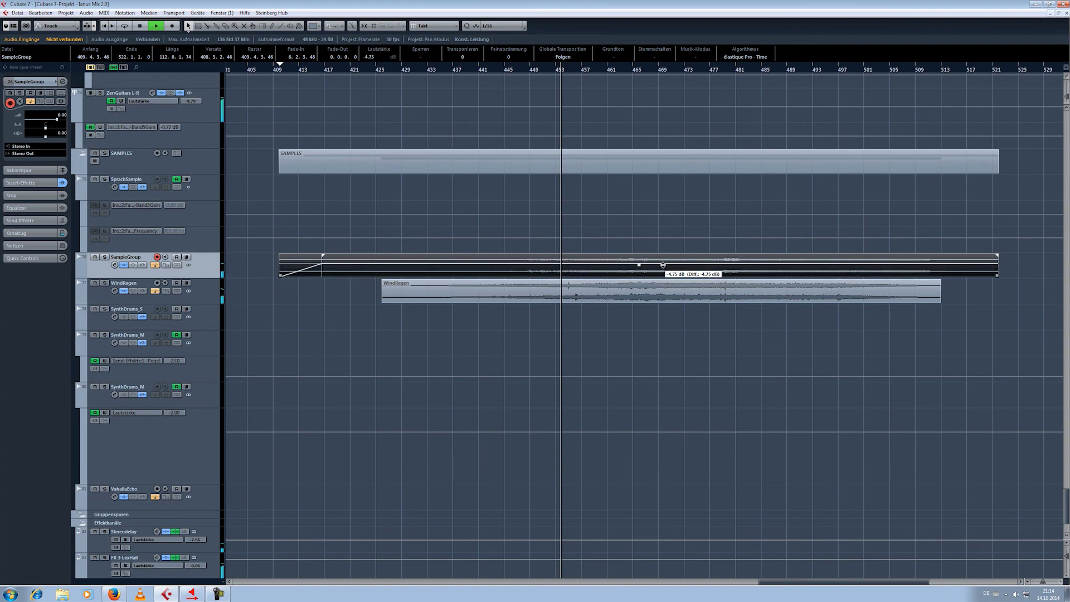
Step: Fine-tune the WindRegen event's volume to just below 0 dB, comparing playback with the SAMPLES folder muted and unmuted
click(661, 280)
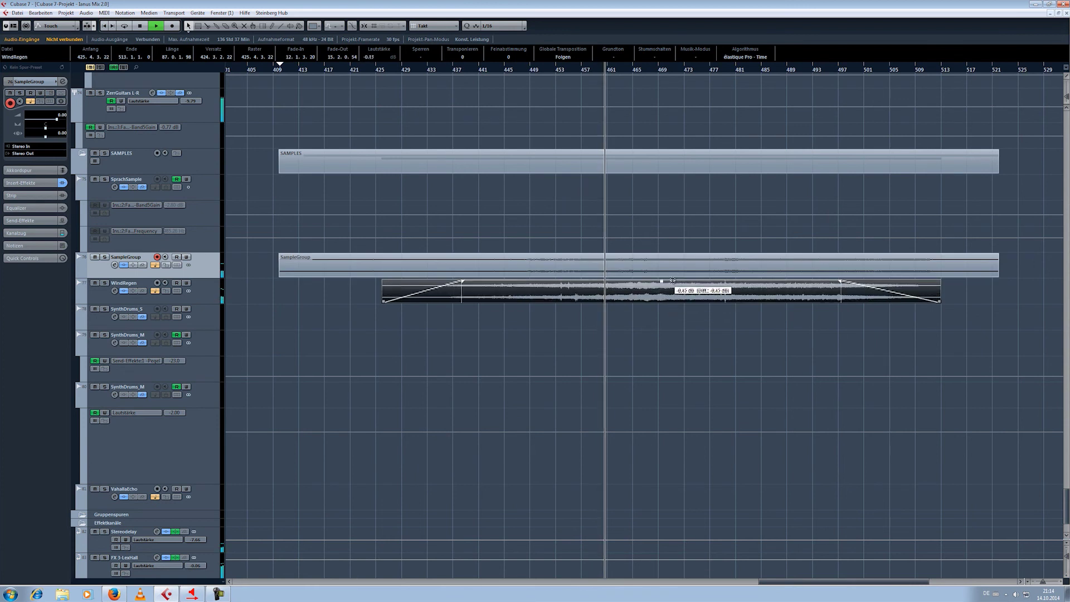
drag(674, 271, 722, 281)
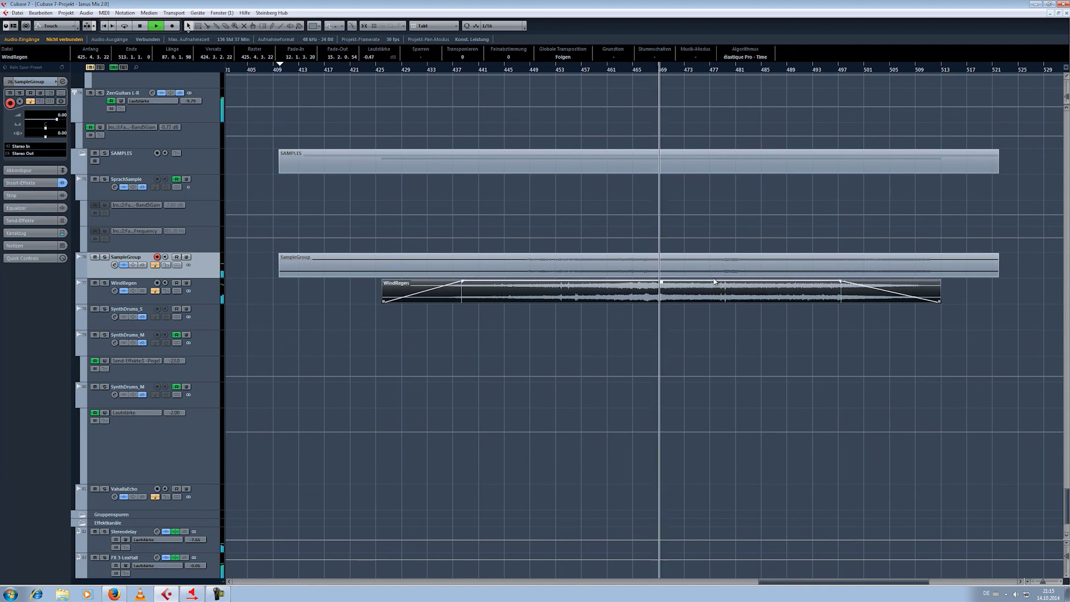
click(95, 154)
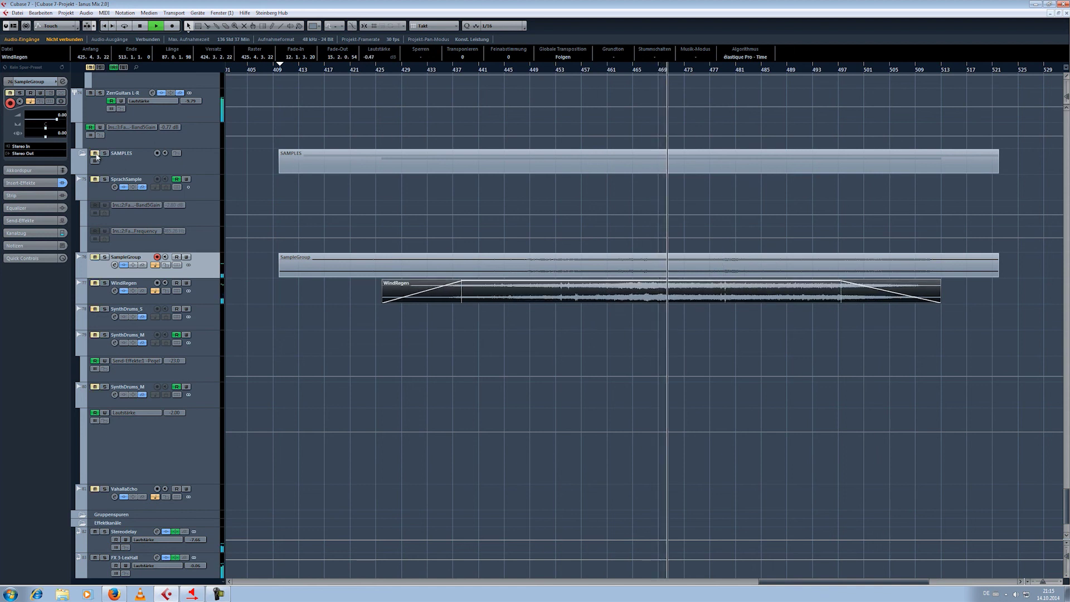
click(95, 154)
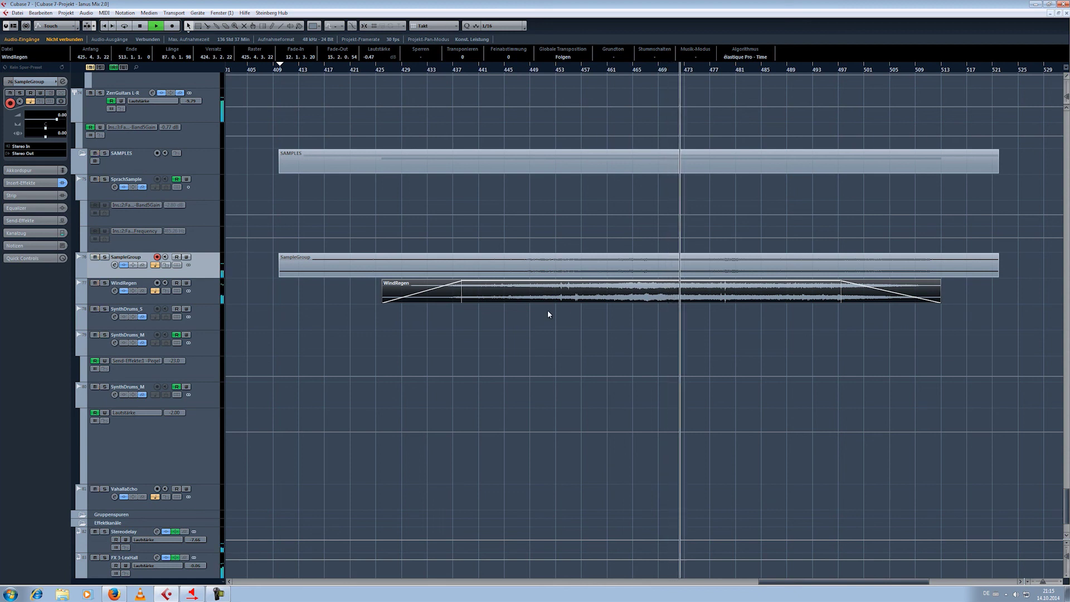
drag(663, 279, 664, 277)
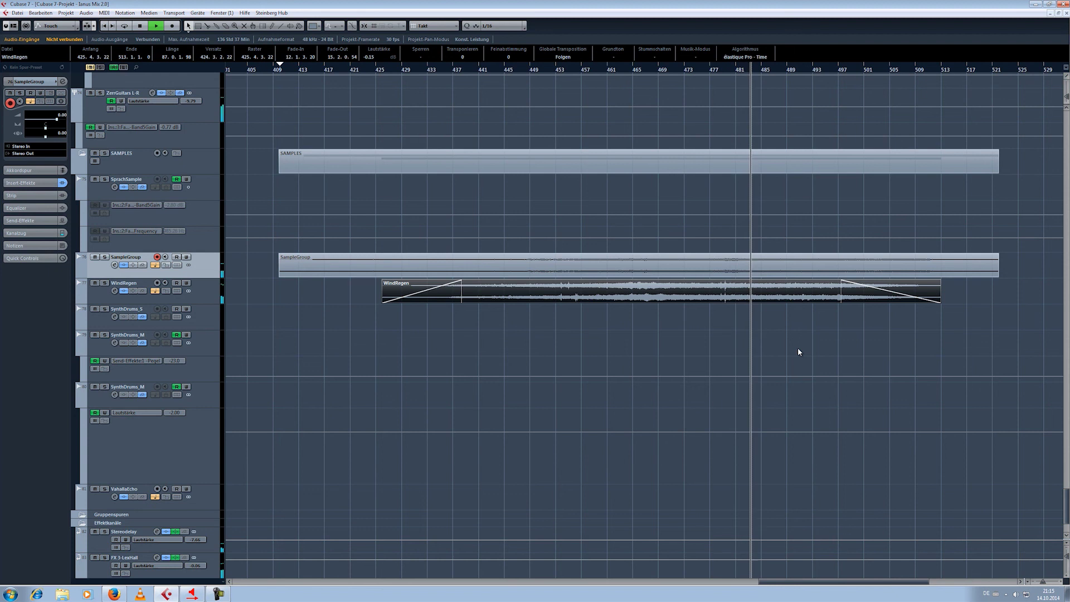
key(space)
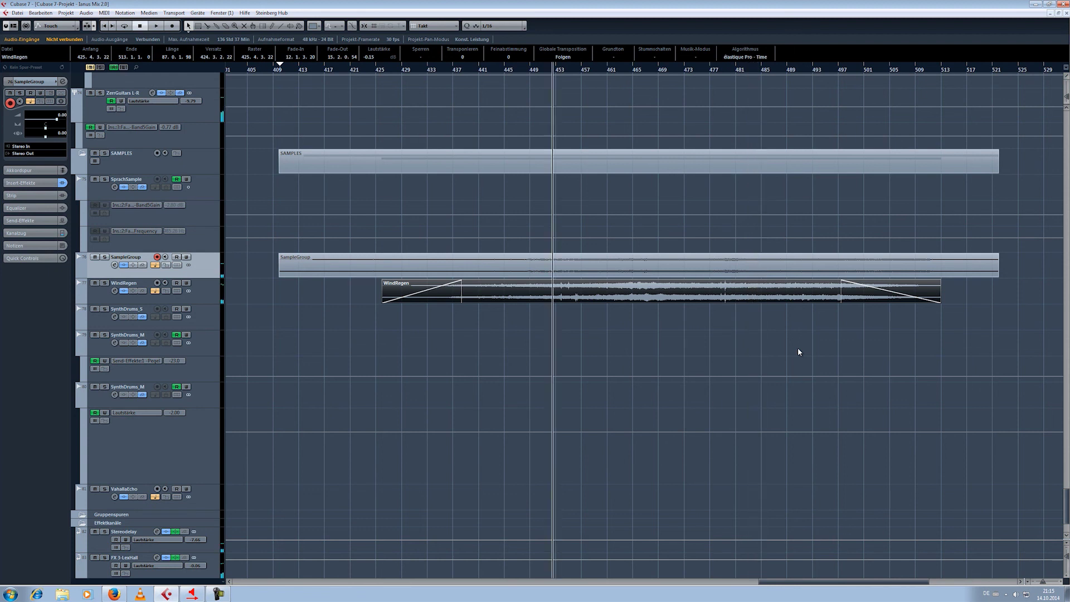